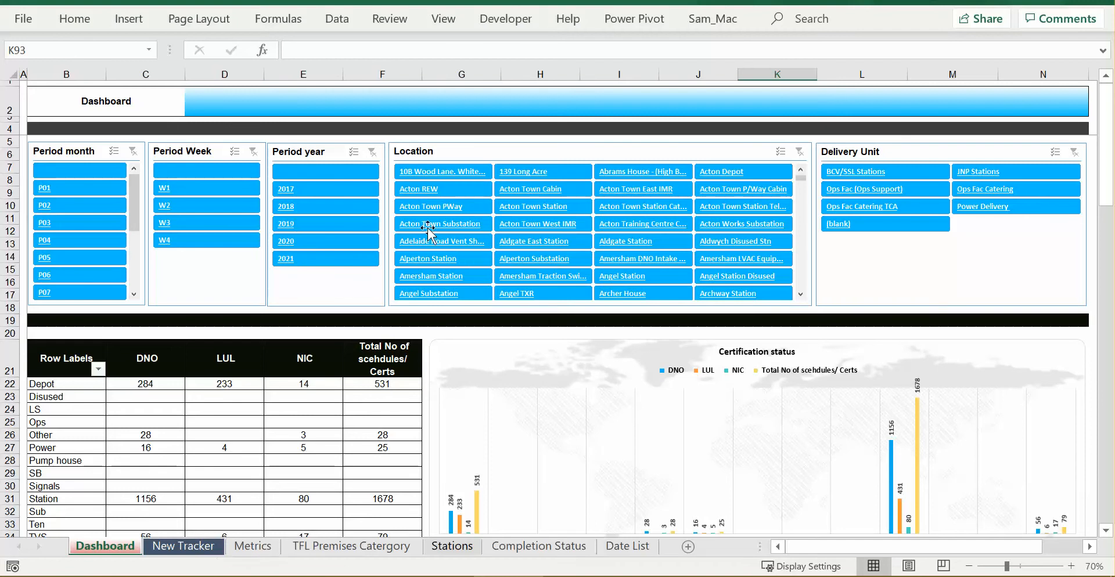
# Step: Look through the Metrics, New Tracker and Stations sheets, comparing their layout with the Dashboard, and return to the Dashboard
pyautogui.click(271, 552)
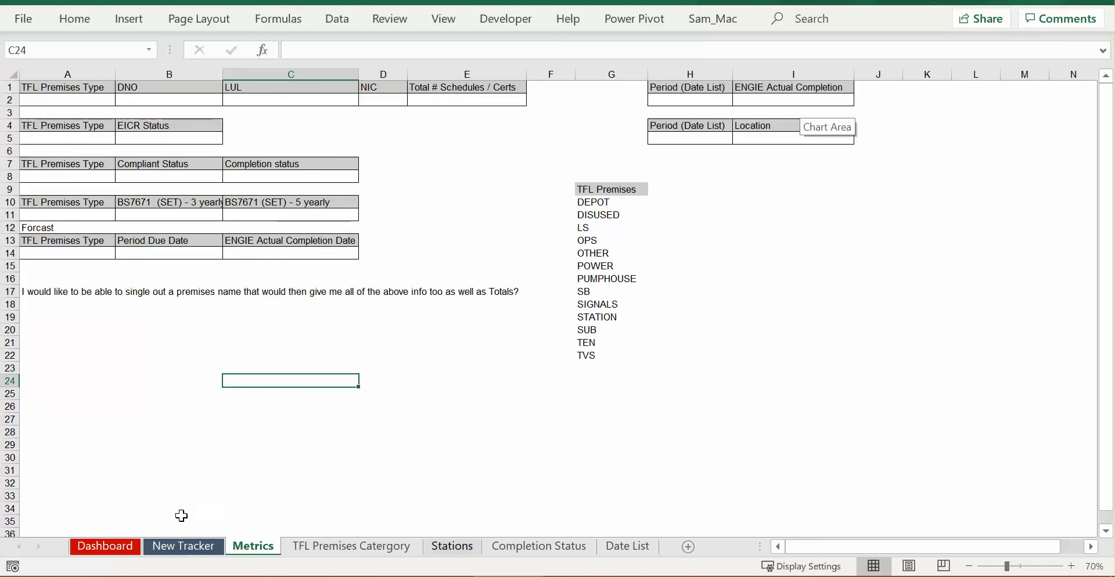
pyautogui.click(185, 558)
pyautogui.click(127, 556)
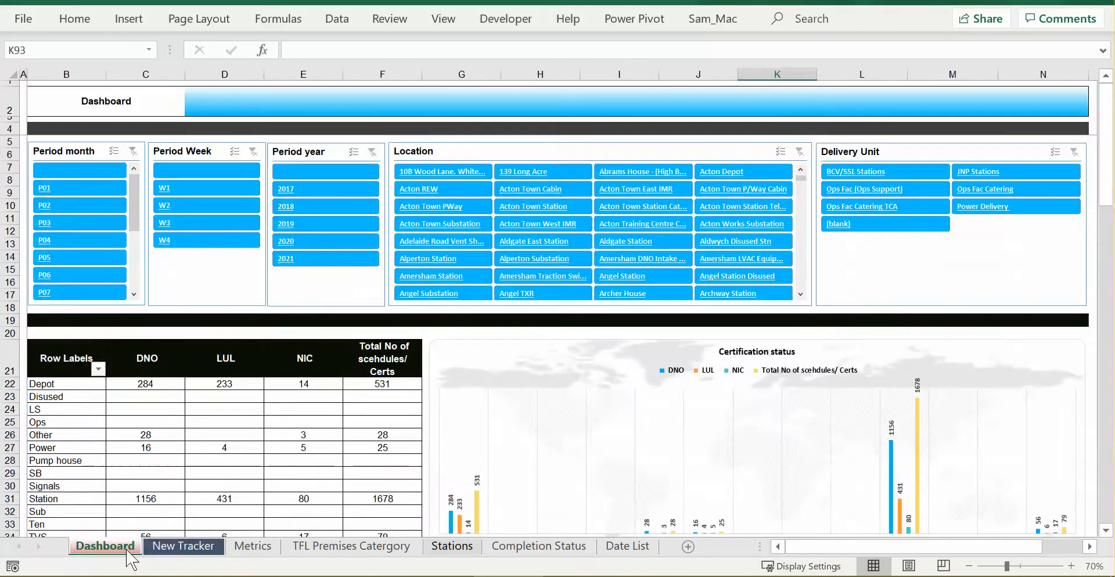
pyautogui.click(172, 558)
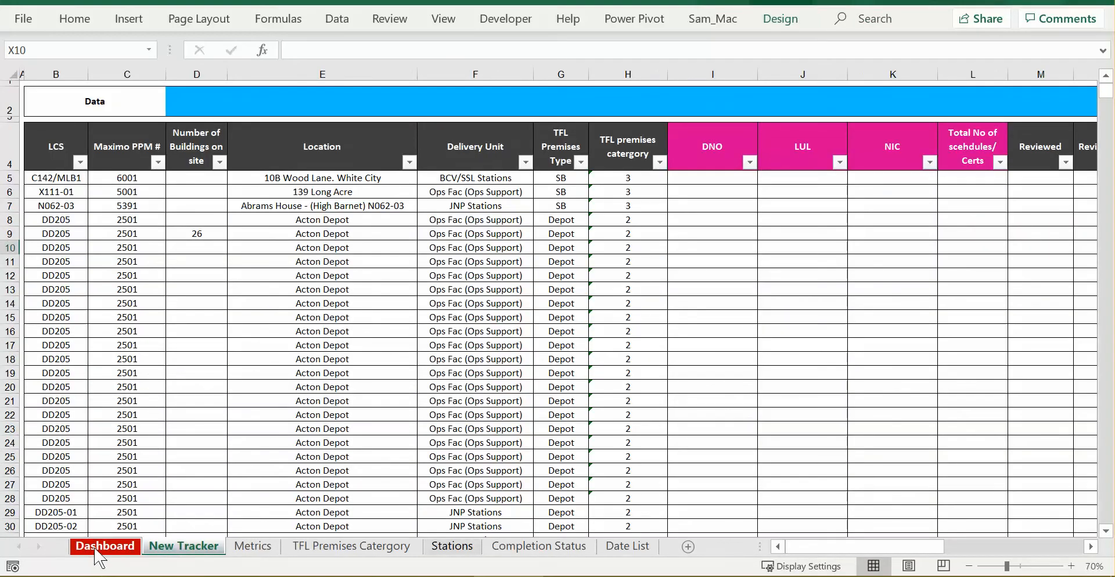
pyautogui.click(98, 552)
pyautogui.click(189, 552)
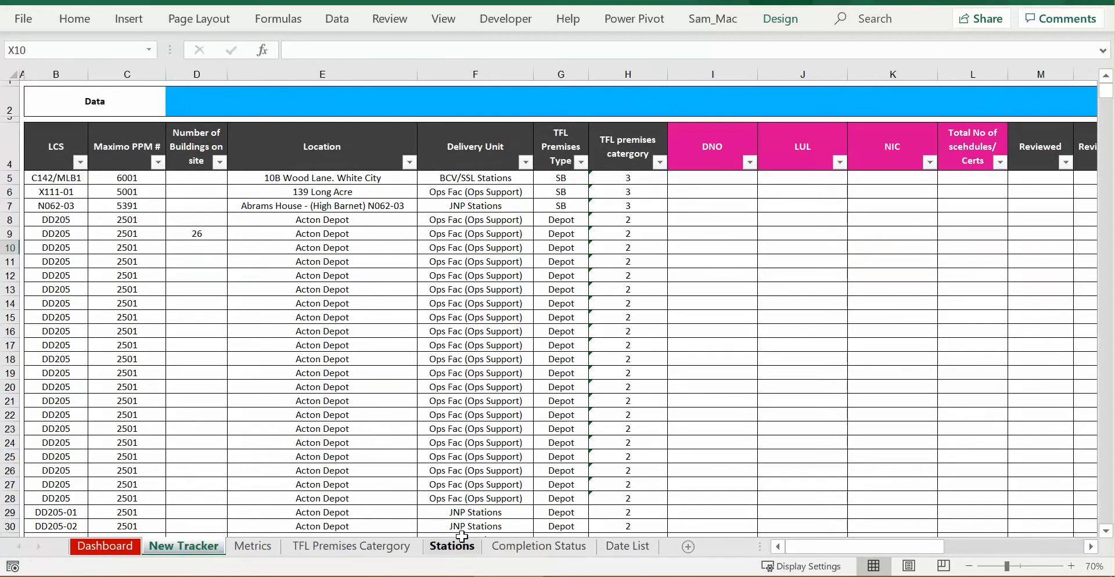
pyautogui.click(456, 547)
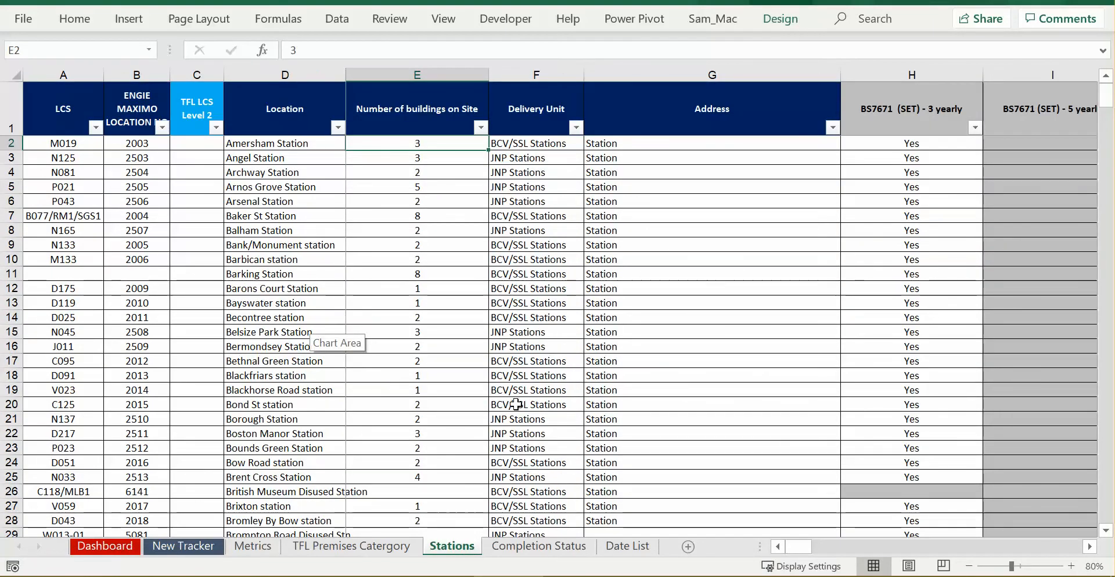
pyautogui.click(177, 547)
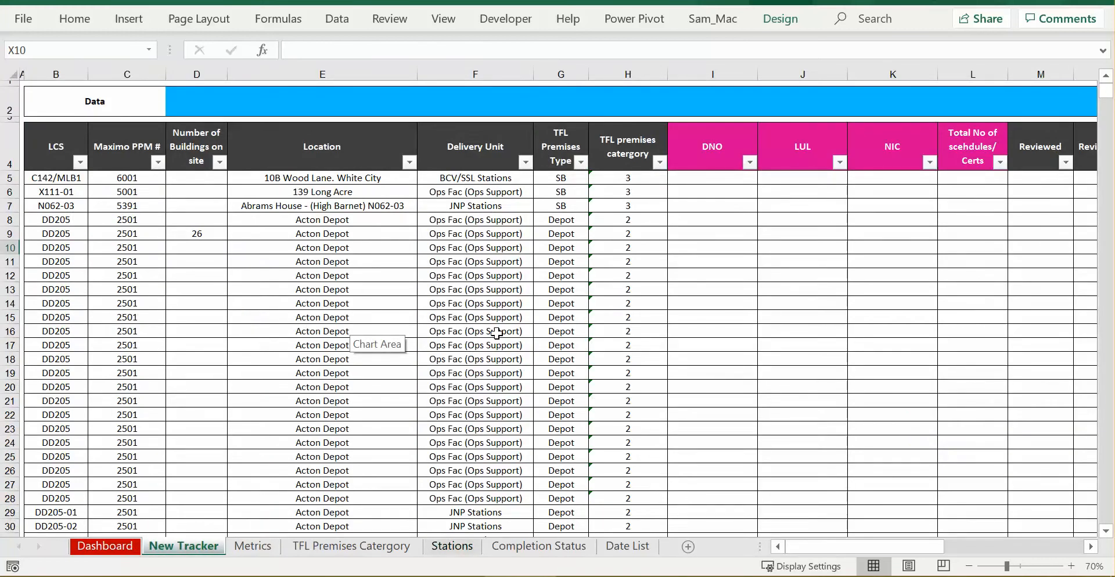
pyautogui.click(106, 546)
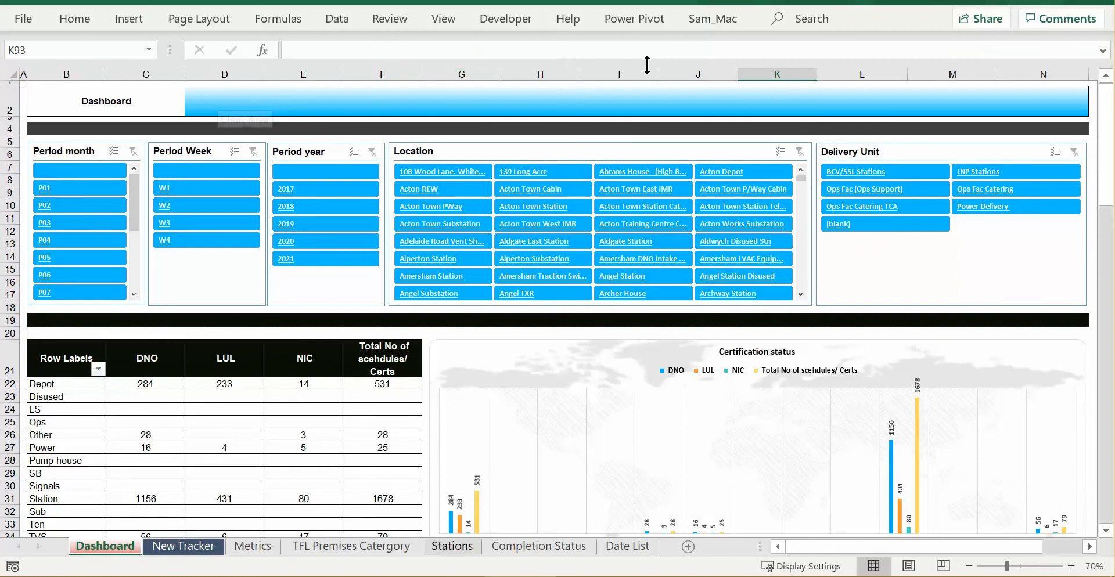
# Step: Add a Refresh button to the Dashboard's header band with the custom Sam_Mac command
pyautogui.click(713, 19)
pyautogui.click(173, 58)
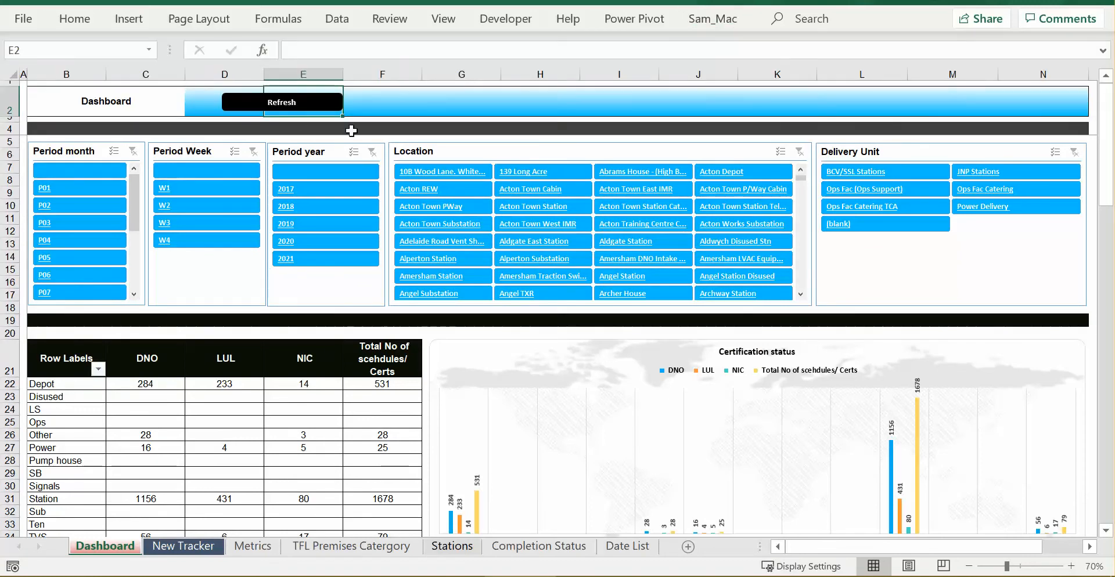
pyautogui.click(392, 102)
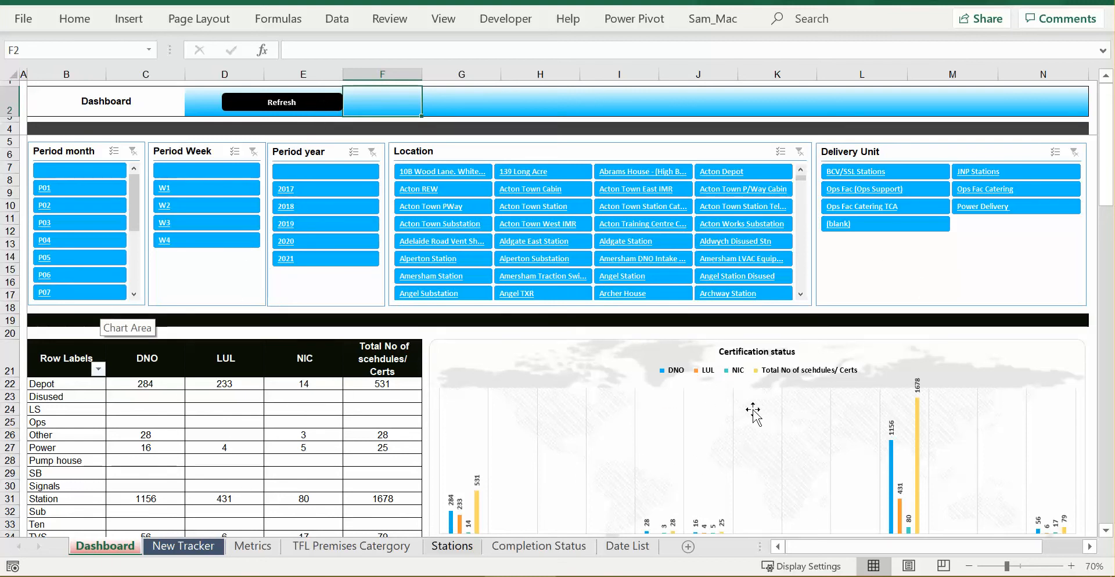
# Step: Examine the Dashboard's slicers, pivot tables and charts, from Certification status down to the BS7671 3 year vs 5 year section
pyautogui.moveTo(279, 435)
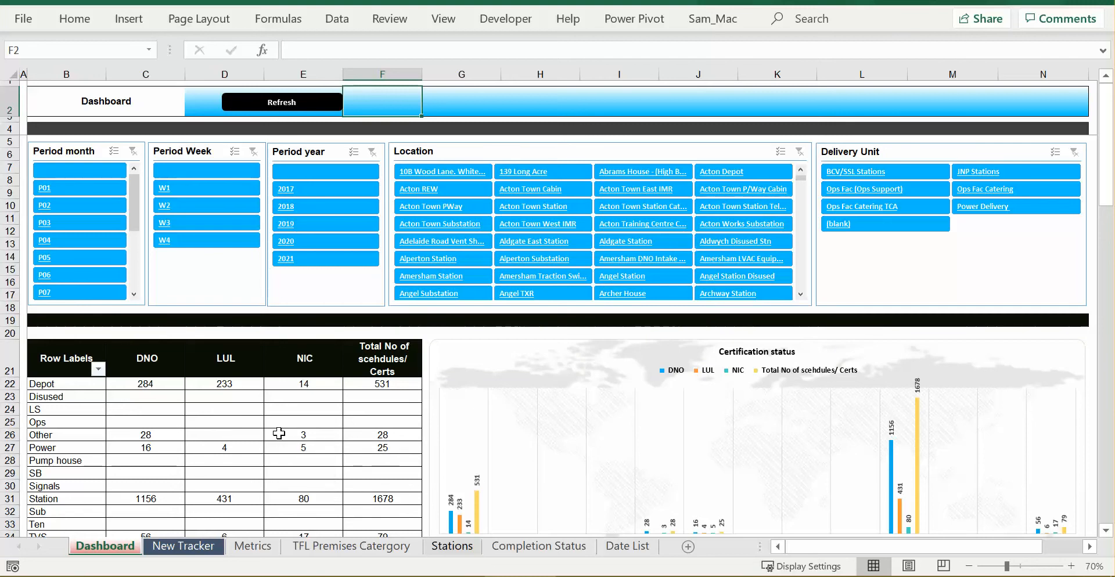
pyautogui.scroll(-4, 294, 377)
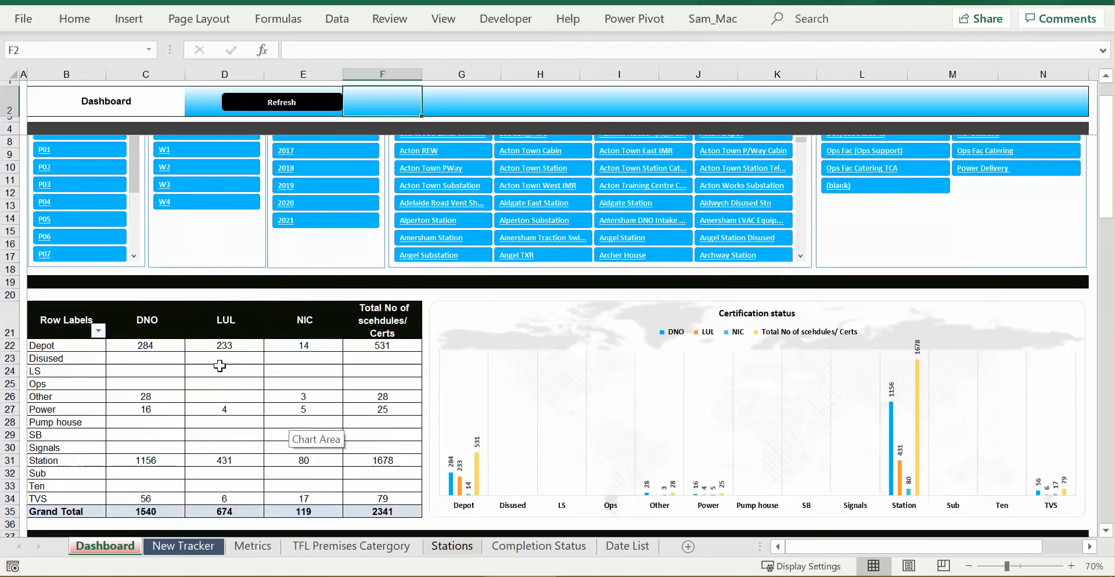
pyautogui.scroll(-20, 300, 373)
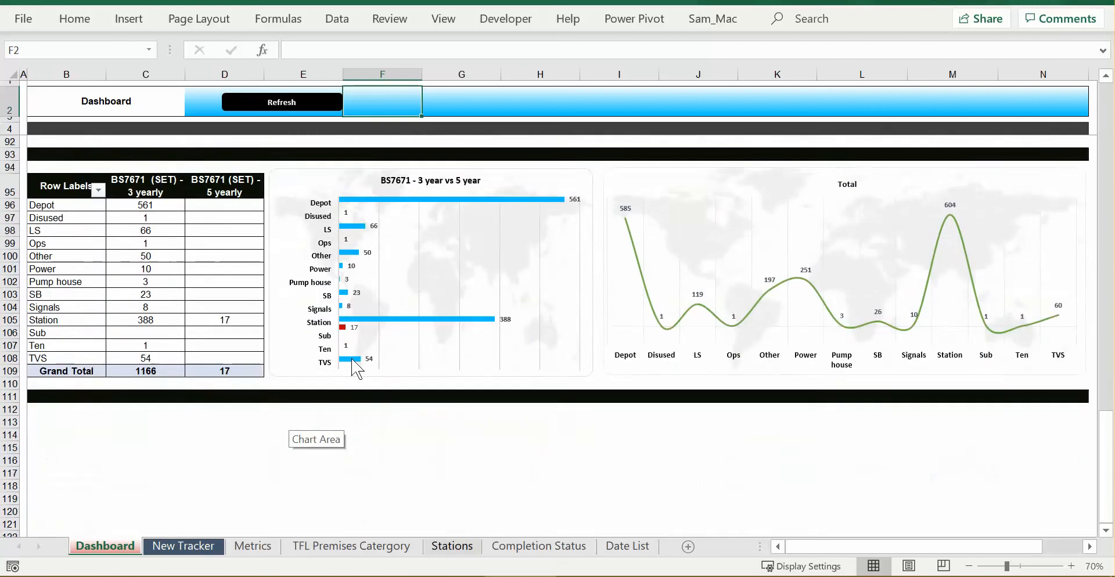
pyautogui.scroll(20, 347, 363)
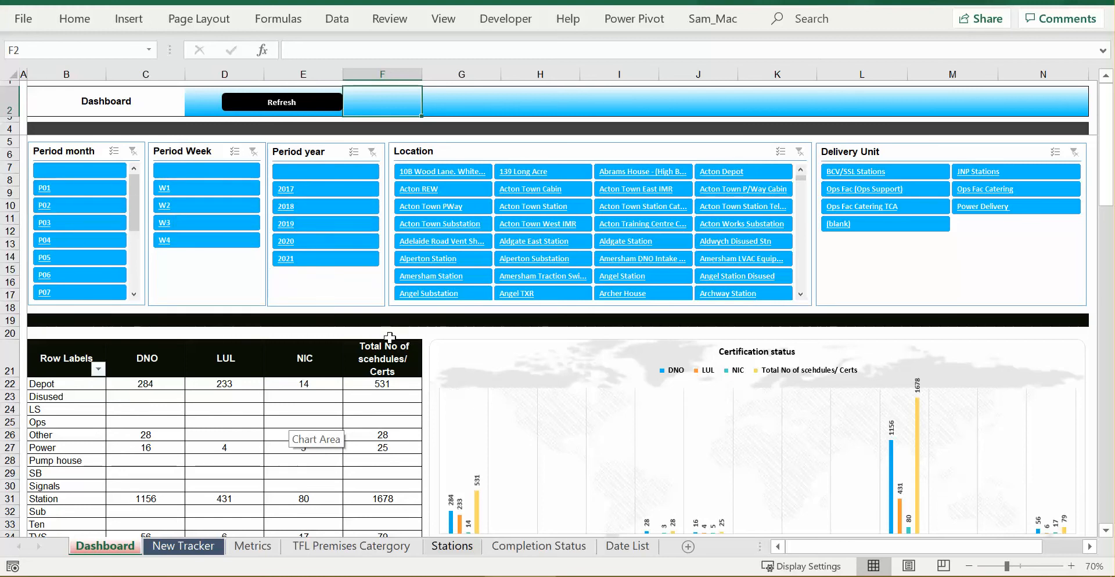
pyautogui.scroll(-3, 703, 395)
pyautogui.scroll(-1, 703, 395)
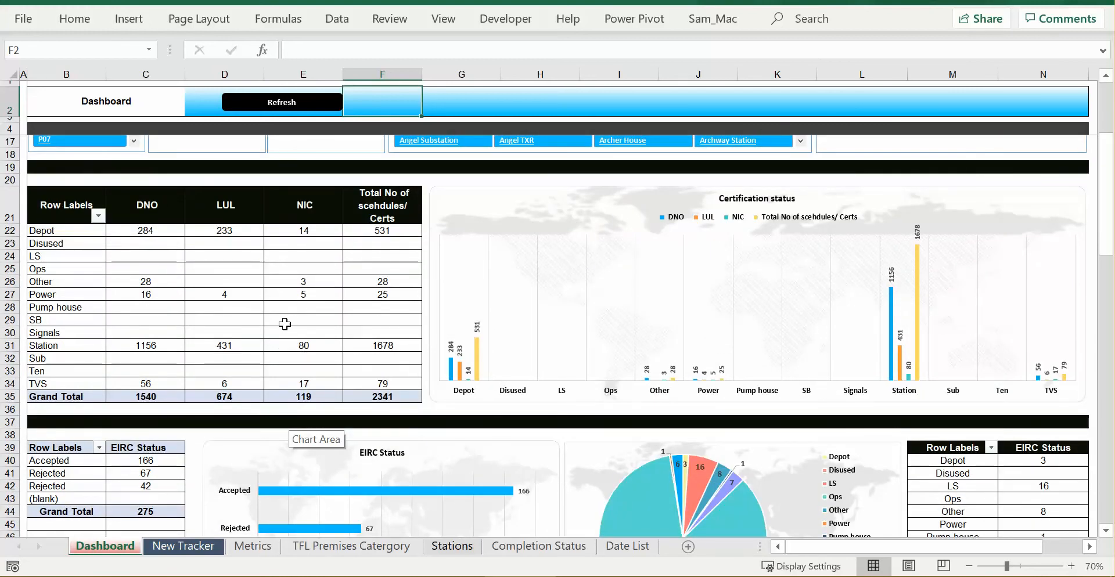
pyautogui.scroll(2, 280, 317)
pyautogui.scroll(2, 280, 317)
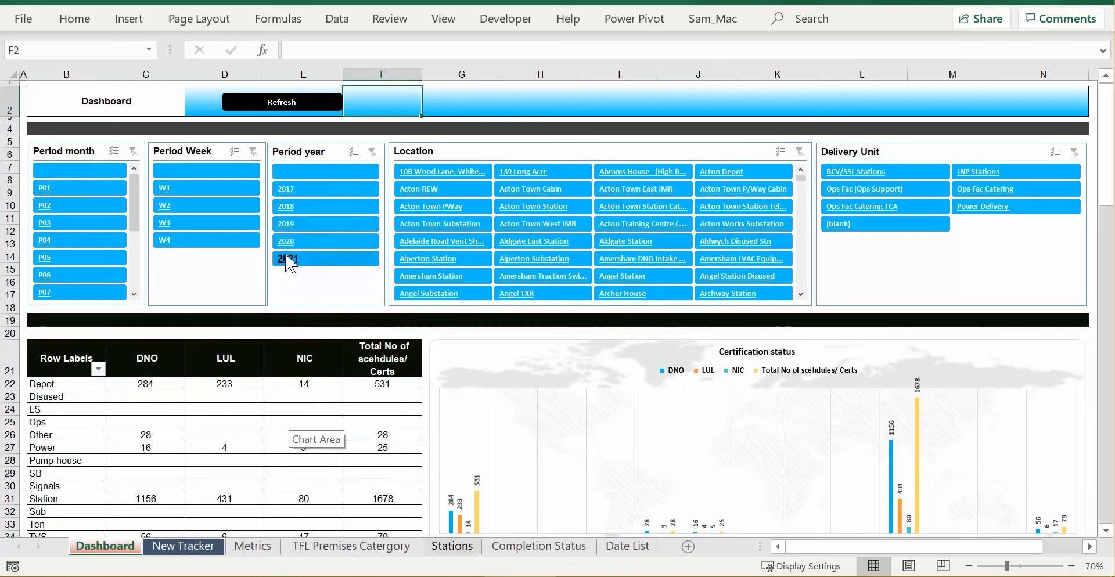
pyautogui.scroll(-2, 228, 363)
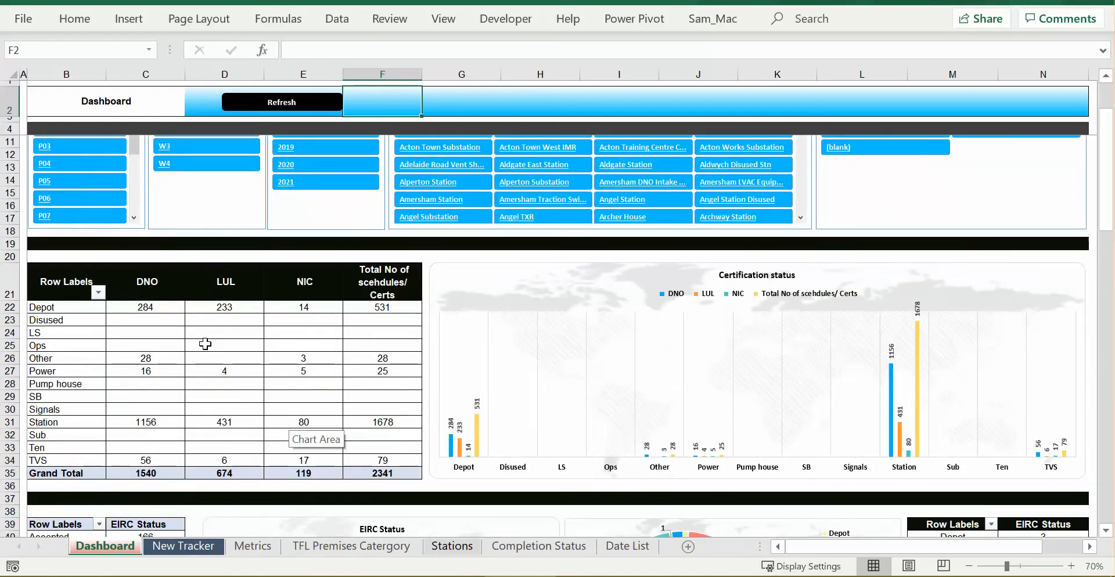
# Step: Compare the requested premises-type metrics on the Metrics sheet with the certification table on the Dashboard
pyautogui.click(254, 546)
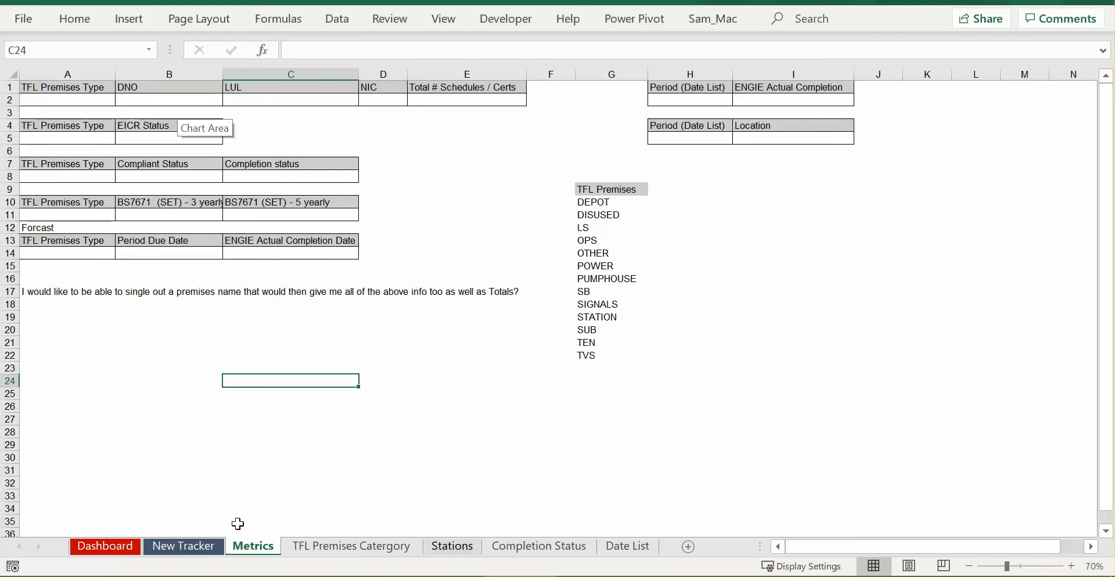
pyautogui.click(102, 549)
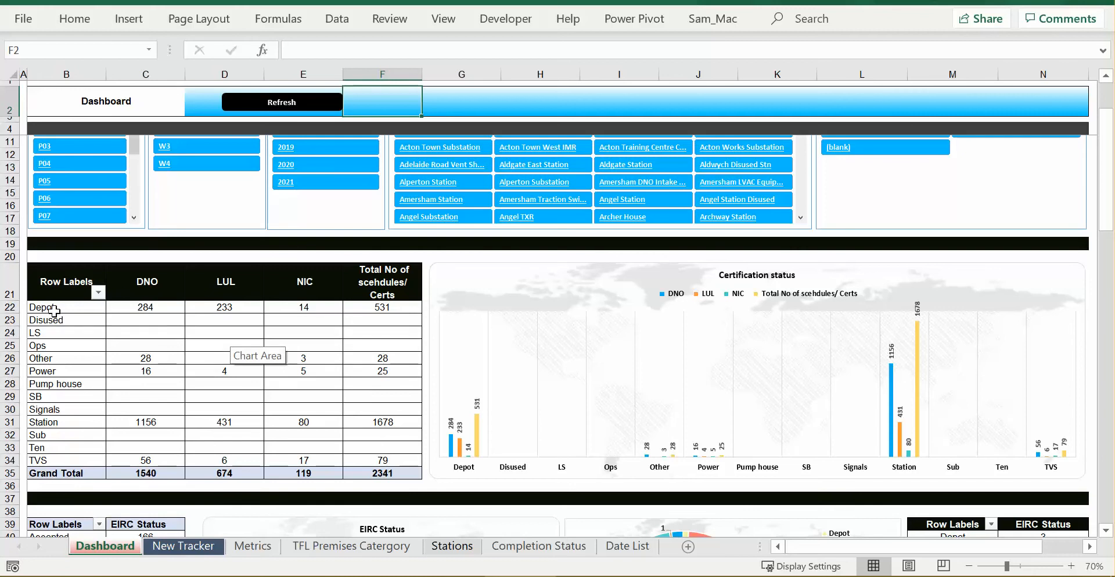
pyautogui.click(183, 549)
pyautogui.click(254, 547)
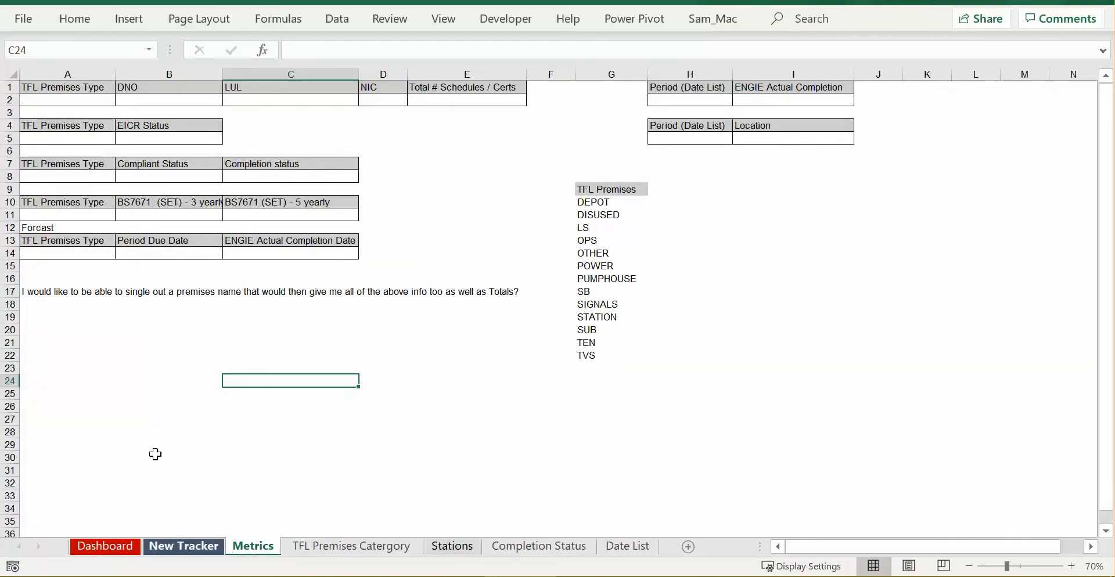
pyautogui.click(103, 548)
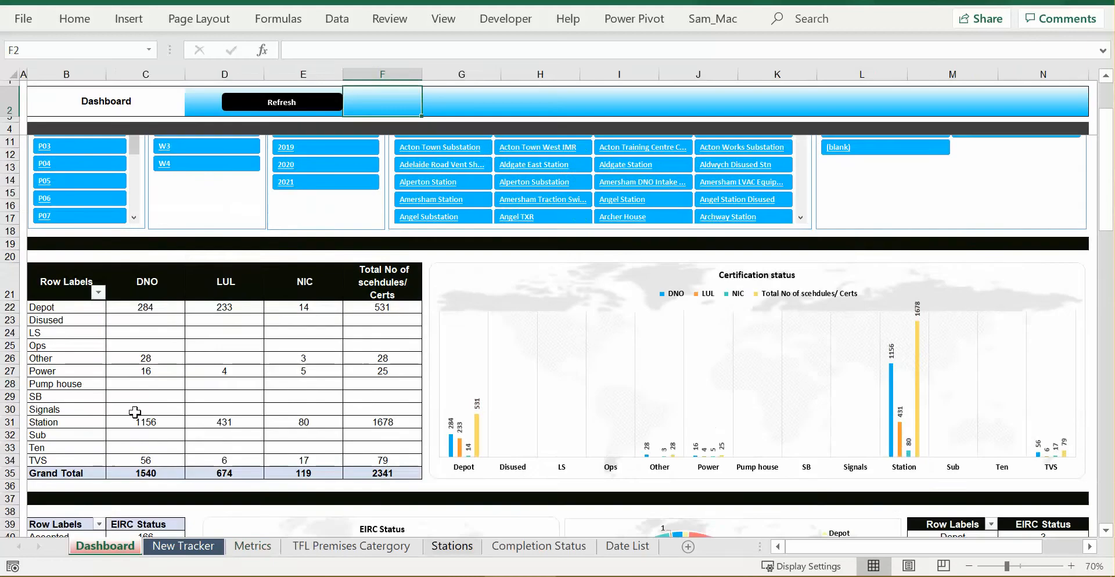
# Step: Filter the Dashboard to period year 2020 and period week W3
pyautogui.scroll(2, 230, 299)
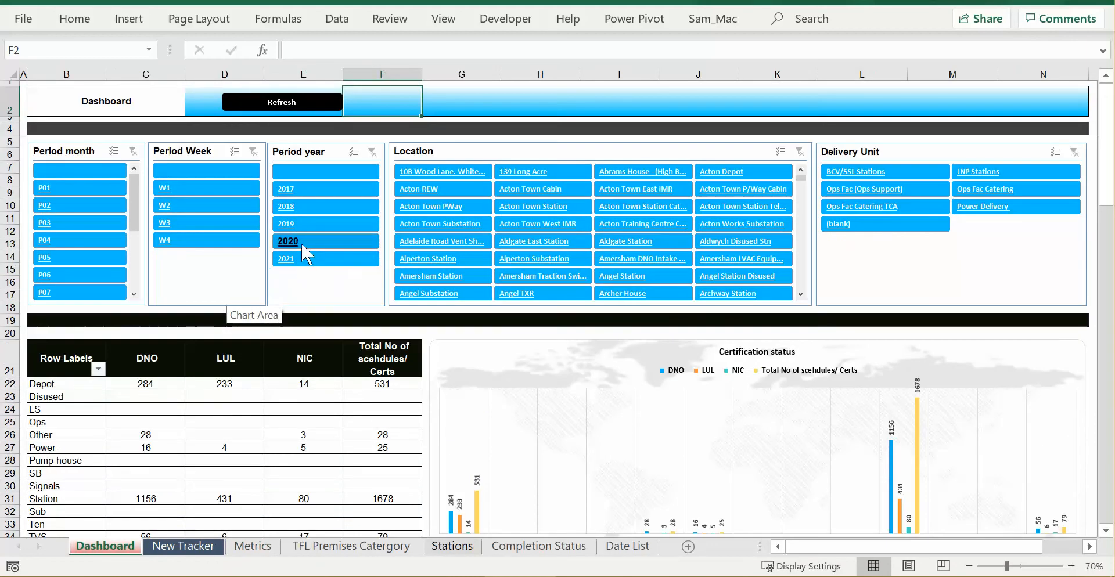
pyautogui.click(285, 244)
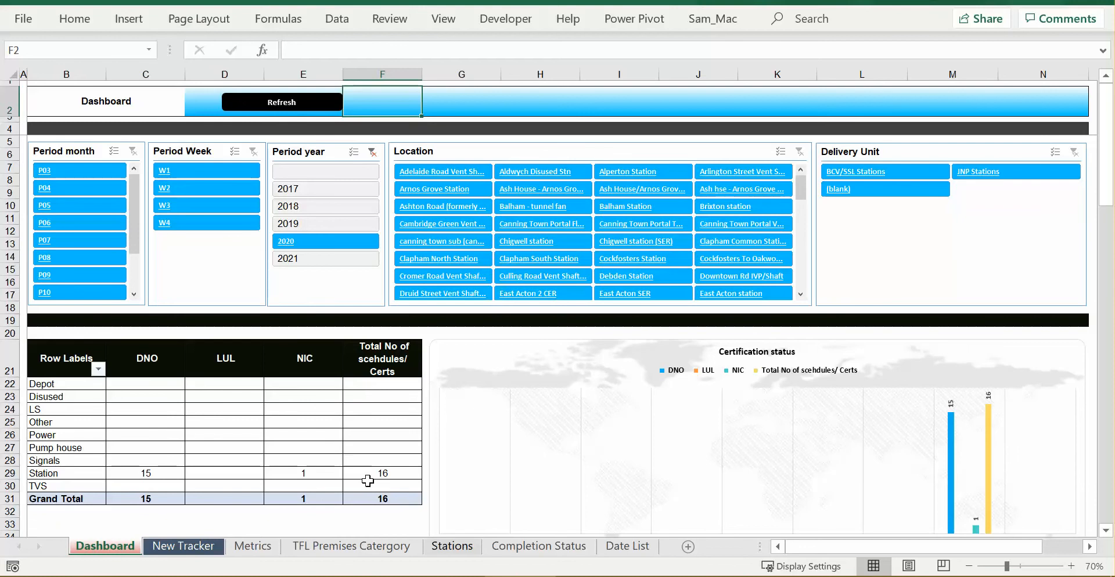
pyautogui.click(164, 206)
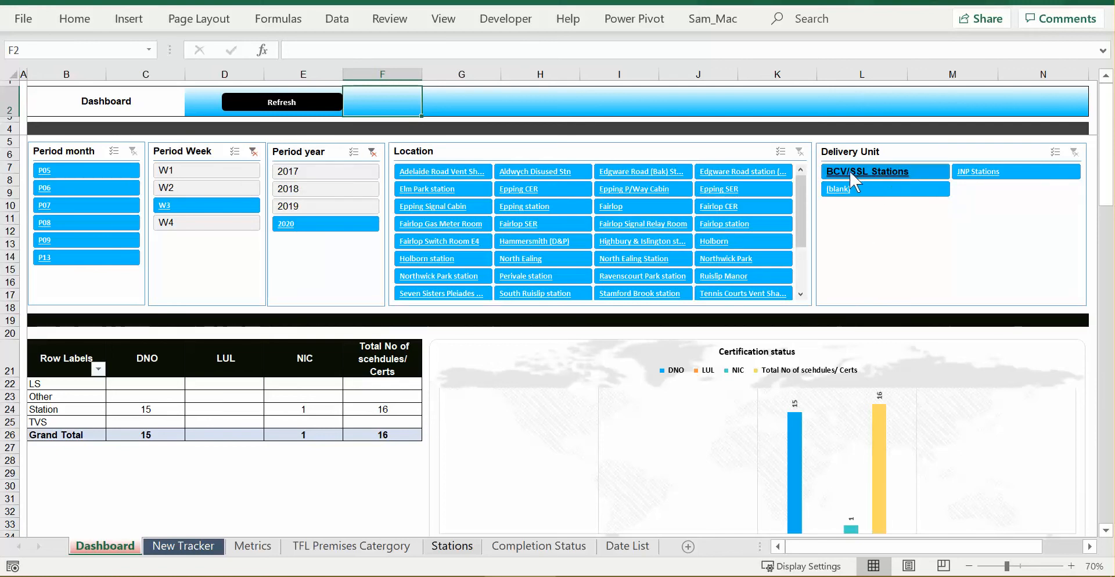
# Step: Filter the Dashboard by delivery unit, trying BCV/SSL Stations, JNP Stations and (blank) in turn
pyautogui.click(877, 169)
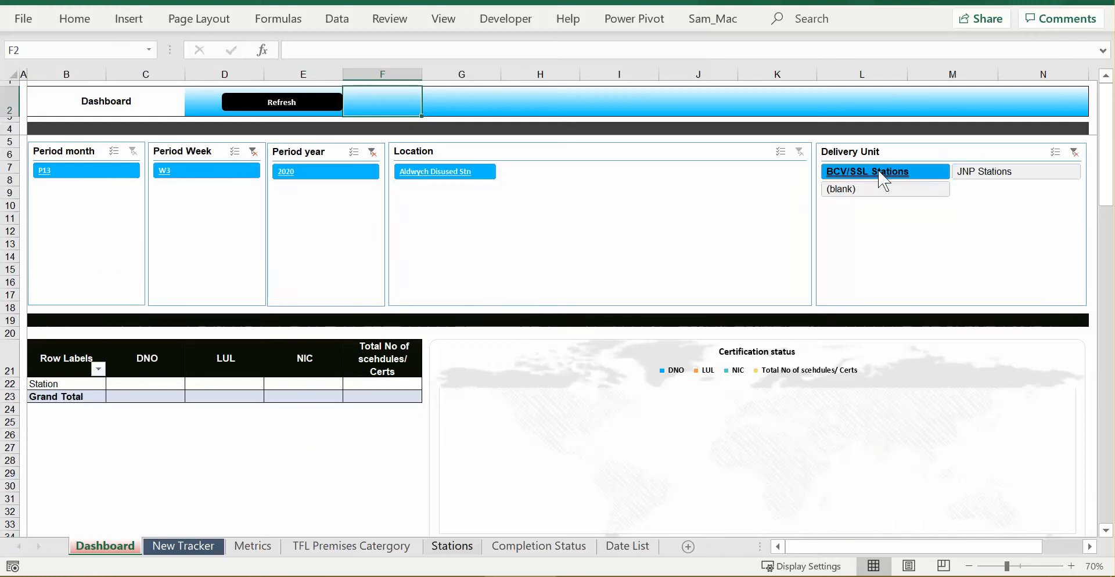
pyautogui.click(990, 172)
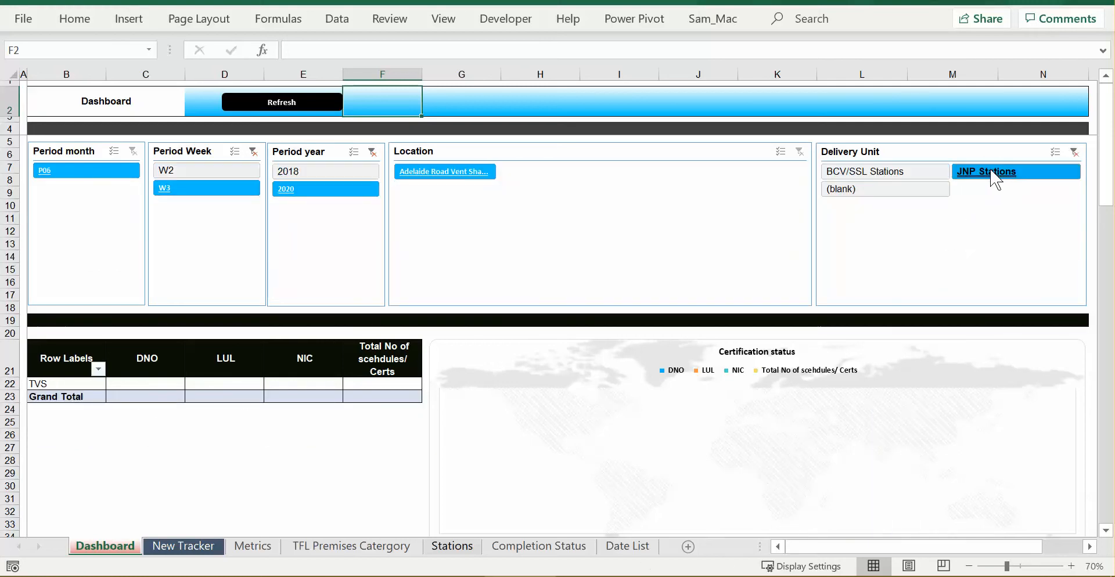
pyautogui.keyDown('ctrl'); pyautogui.click(871, 192); pyautogui.keyUp('ctrl')
pyautogui.click(870, 195)
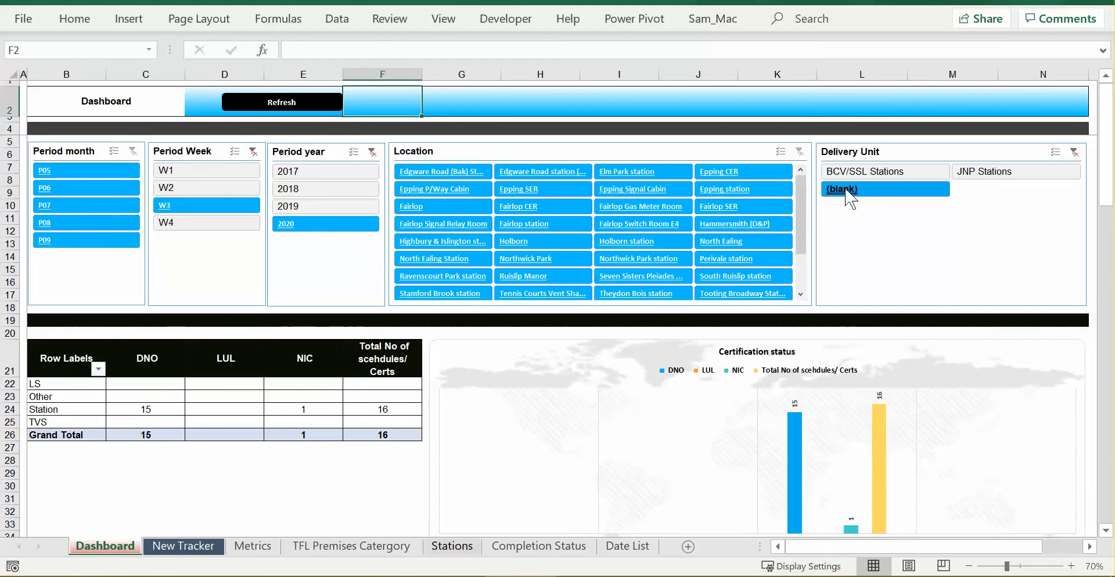
# Step: Clear the Delivery Unit, Period year and Period Week filters on the Dashboard
pyautogui.click(1074, 152)
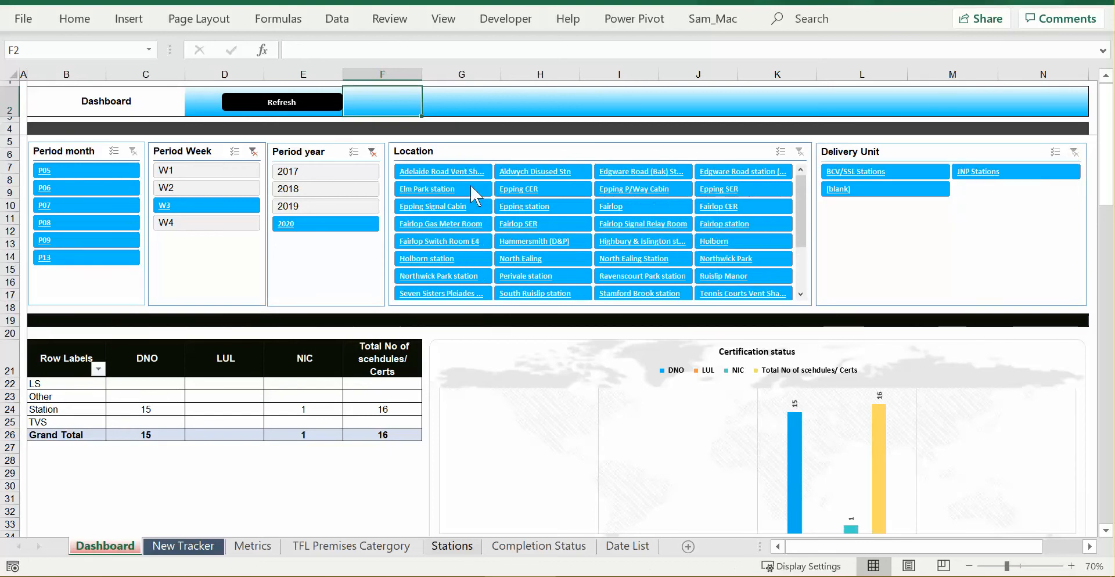
pyautogui.click(372, 152)
pyautogui.click(254, 151)
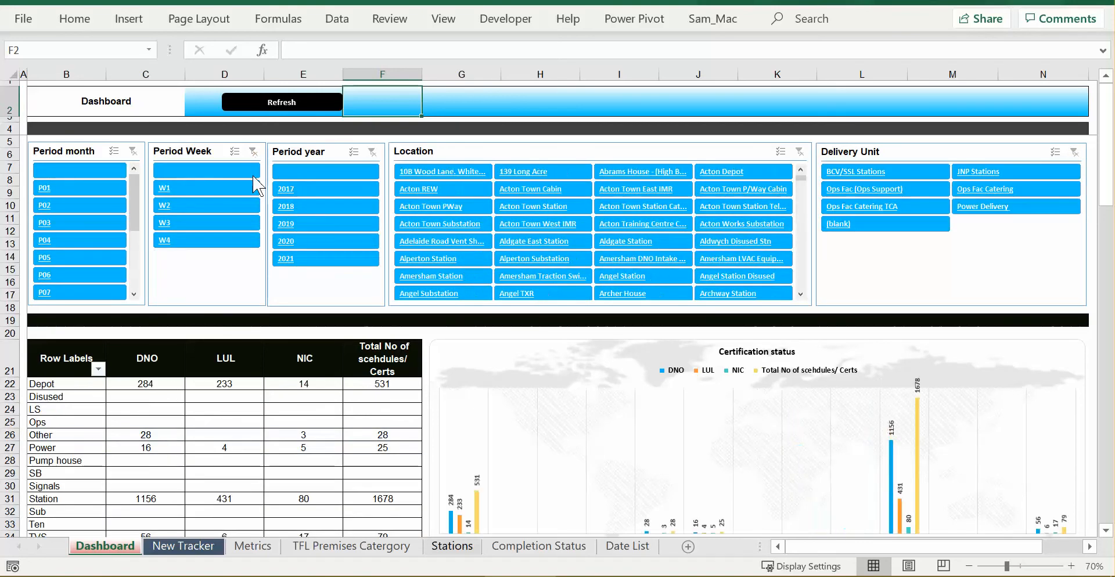
# Step: Examine the Certification status and EIRC Status sections, checking the second Rejected row in the EIRC Status pivot table
pyautogui.scroll(-4, 310, 383)
pyautogui.scroll(4, 266, 308)
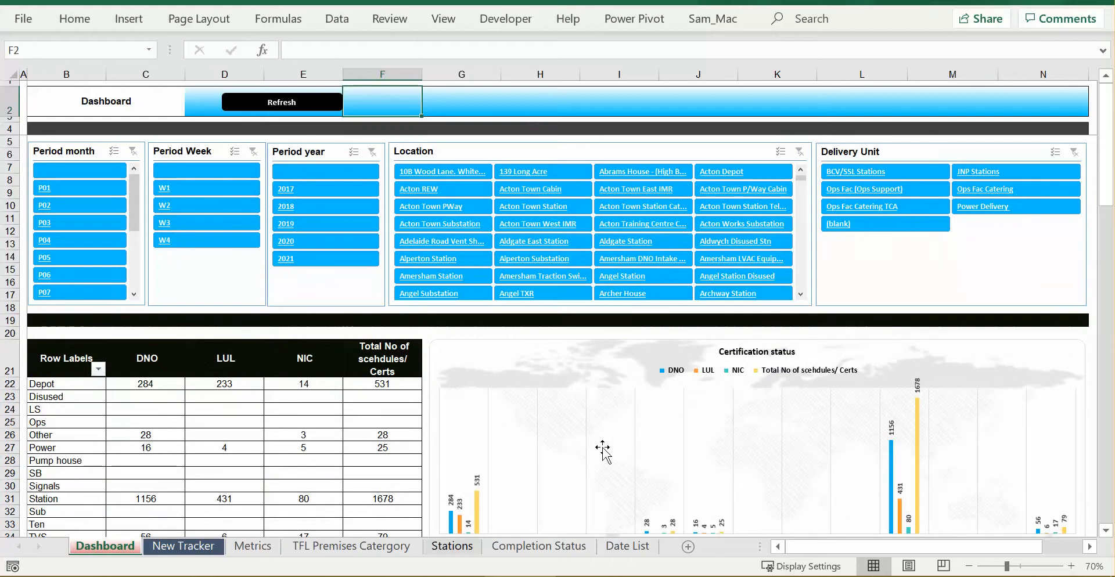
pyautogui.scroll(-5, 602, 451)
pyautogui.scroll(-2, 445, 407)
pyautogui.scroll(2, 447, 406)
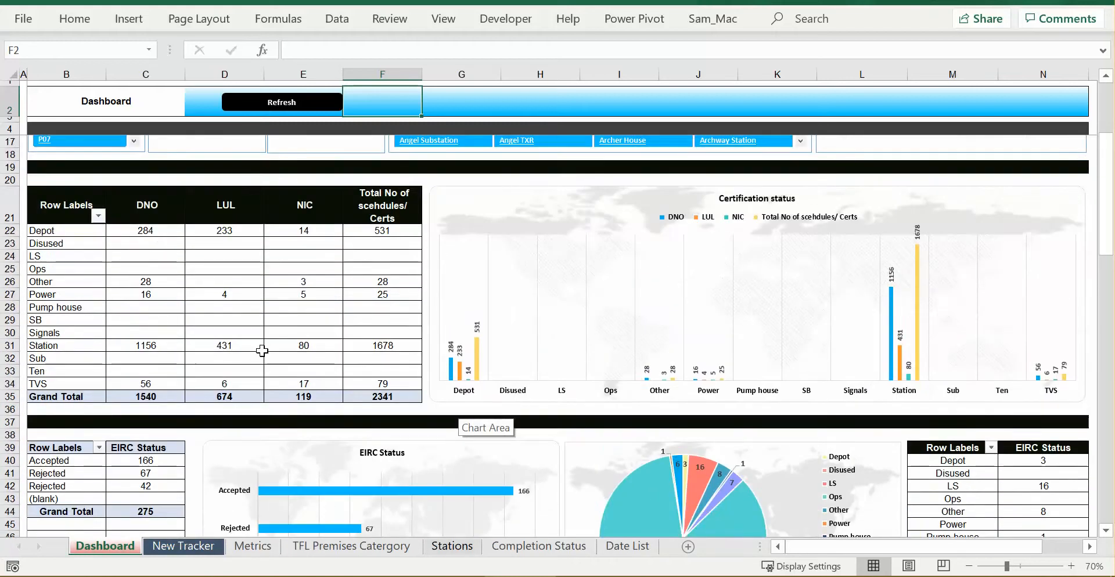
pyautogui.scroll(-3, 261, 349)
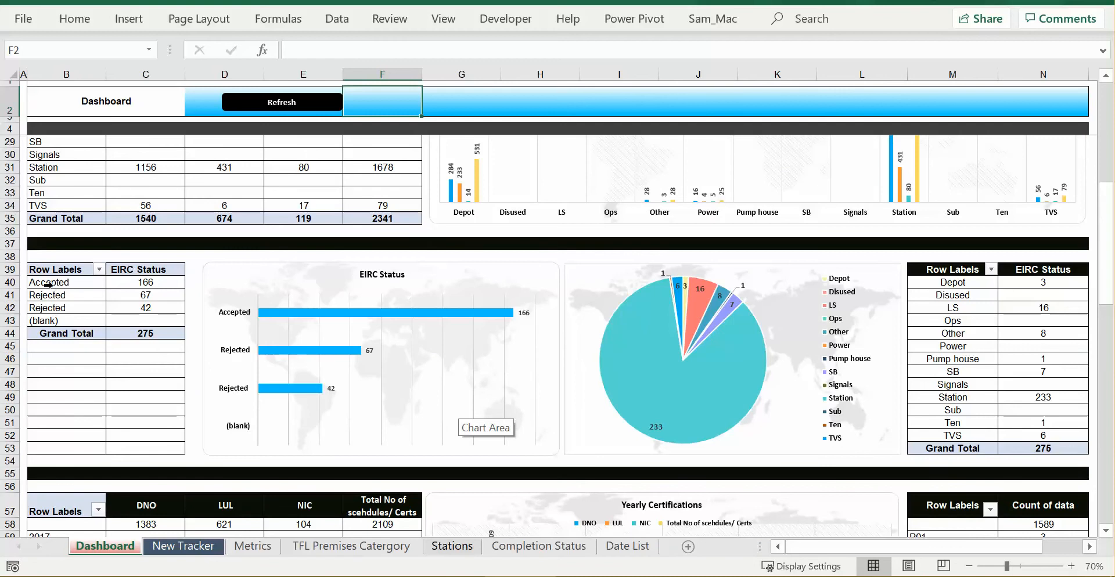
pyautogui.click(84, 309)
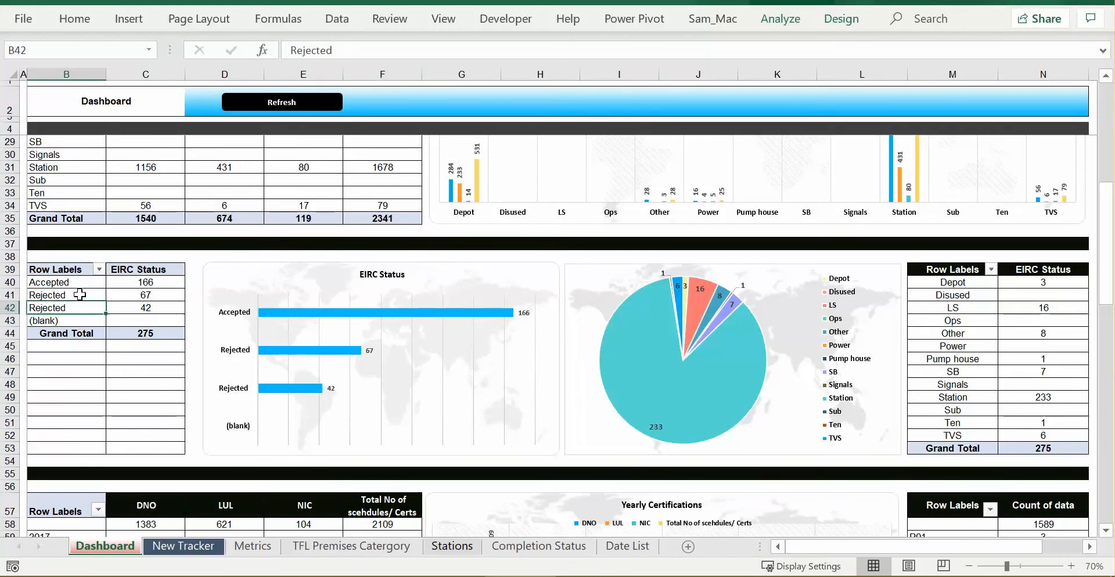
# Step: Go to the EICR Status column header in the New Tracker sheet's data table
pyautogui.click(198, 548)
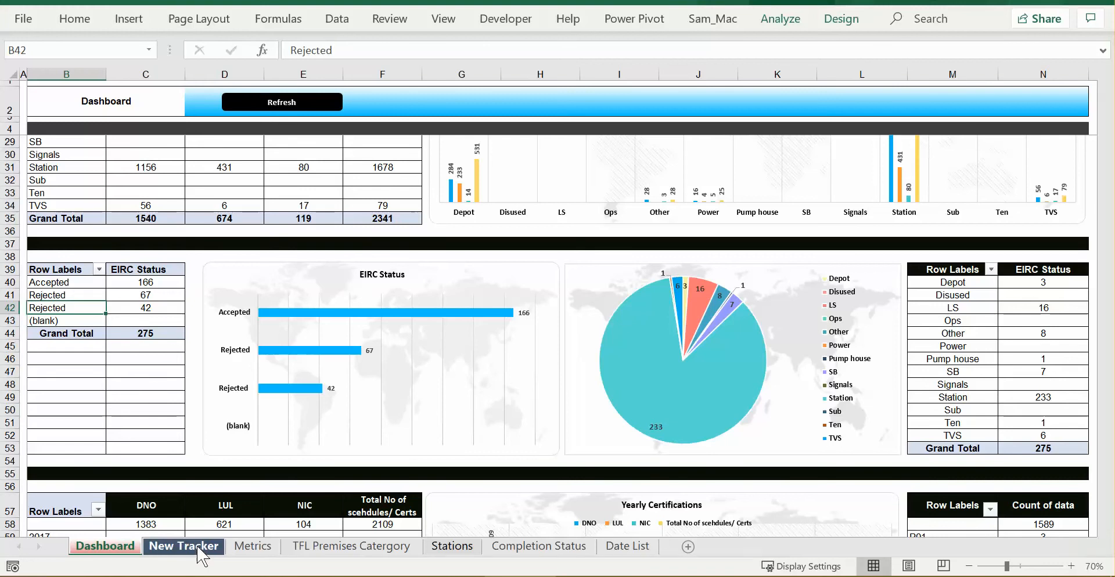
pyautogui.click(1040, 164)
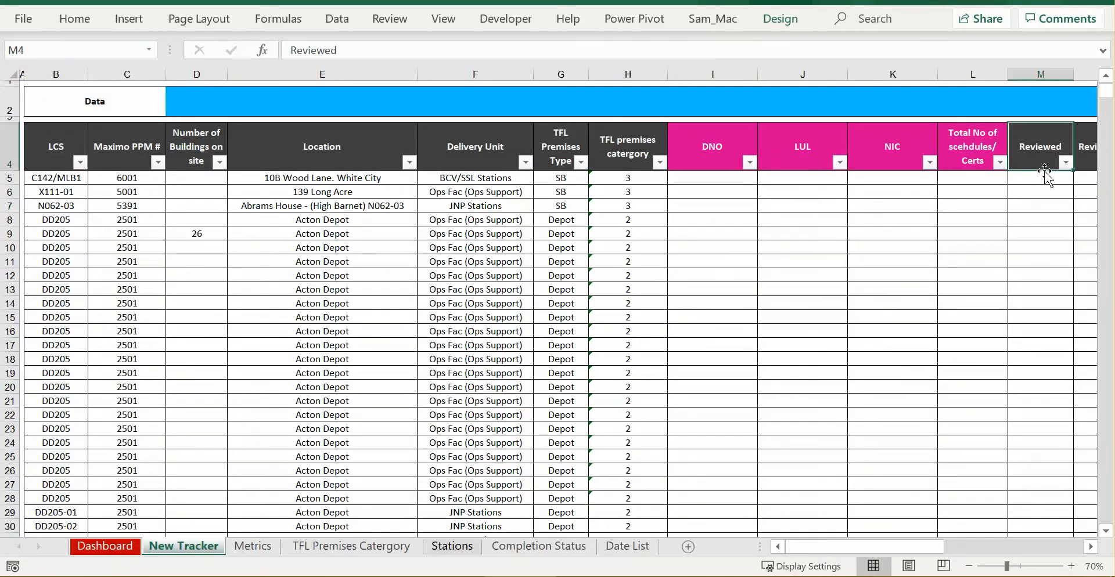
pyautogui.press('Right')
pyautogui.press('Right')
pyautogui.press('Right')
pyautogui.press('Right')
pyautogui.press('Right')
pyautogui.press('Right')
pyautogui.press('Right')
pyautogui.press('Right')
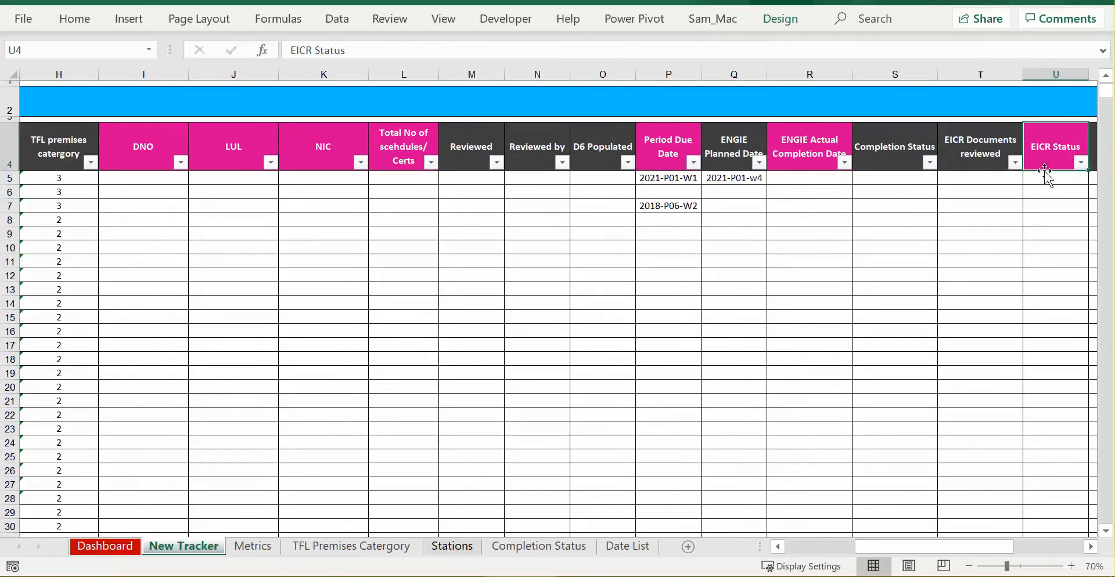
# Step: Filter the EICR Status column of the New Tracker table to show only the Rejected entries
pyautogui.click(1016, 162)
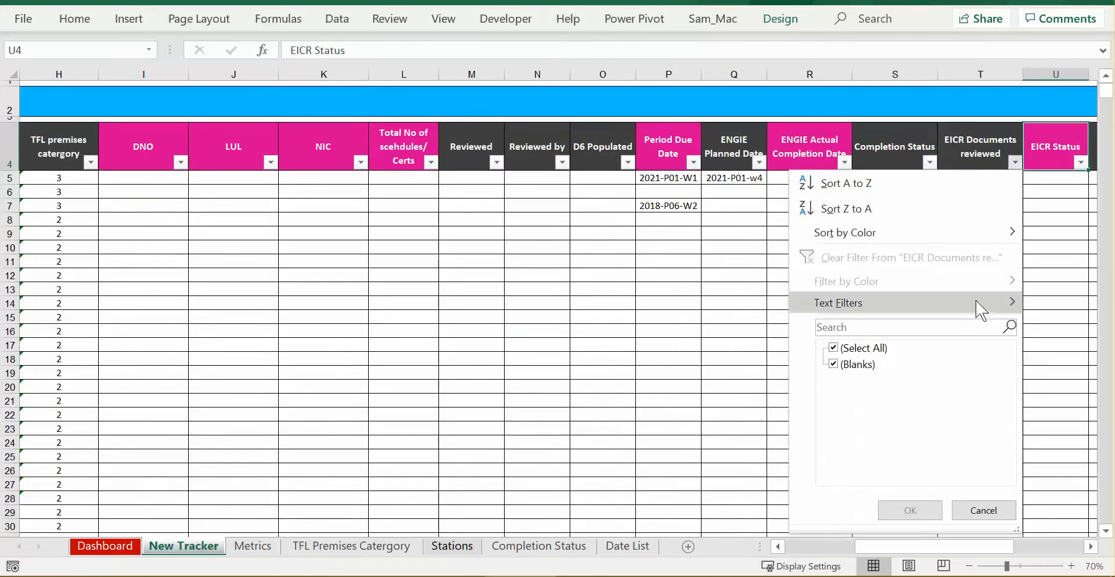
pyautogui.press('Escape')
pyautogui.click(1082, 164)
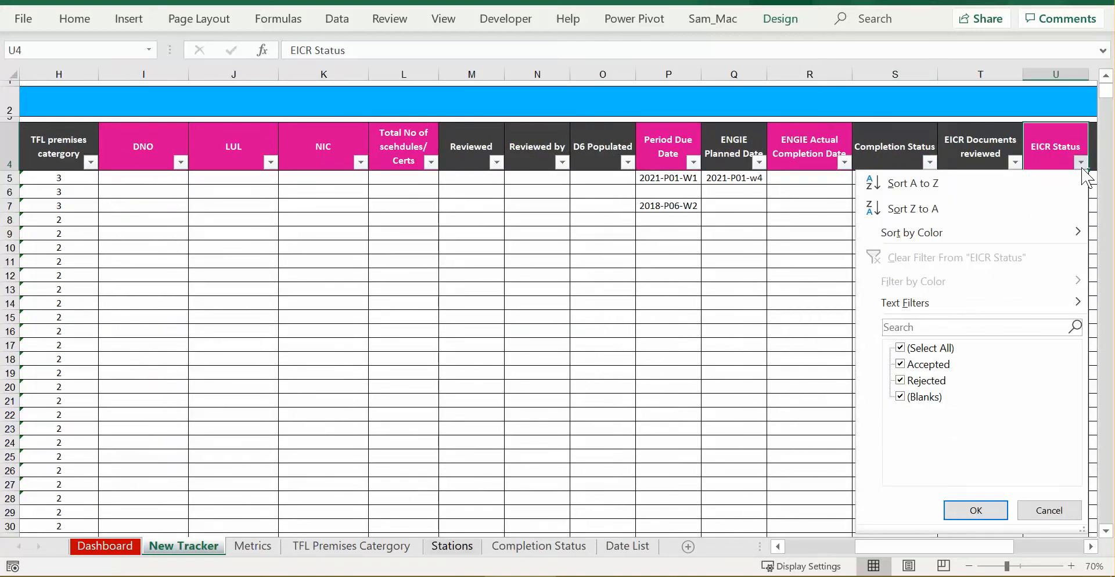
pyautogui.click(929, 348)
pyautogui.click(924, 381)
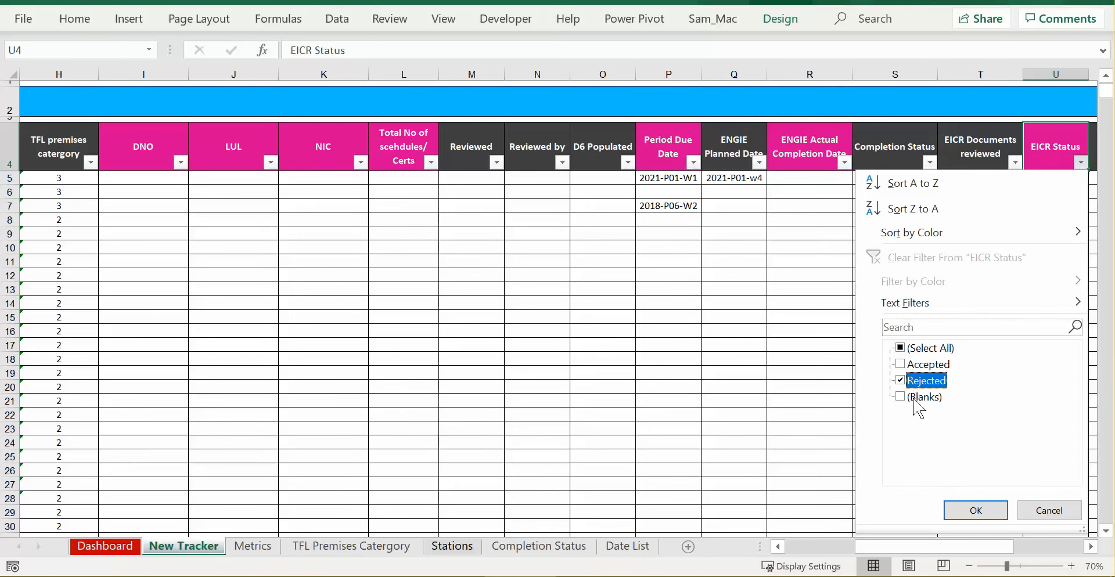
pyautogui.click(975, 511)
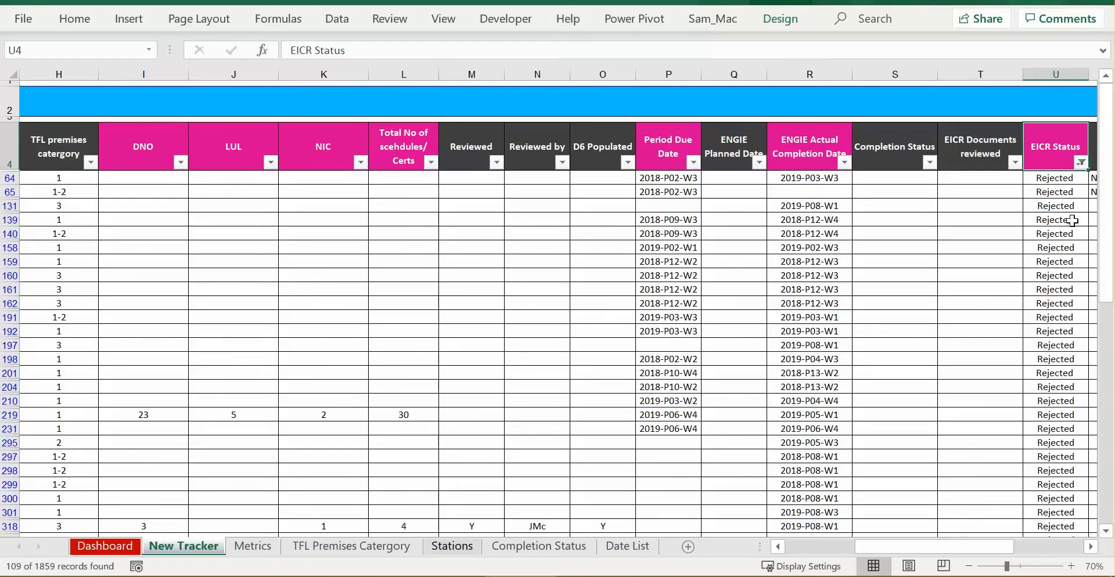
# Step: Copy the first Rejected value in the EICR Status column and paste it over all the filtered Rejected cells
pyautogui.click(1070, 179)
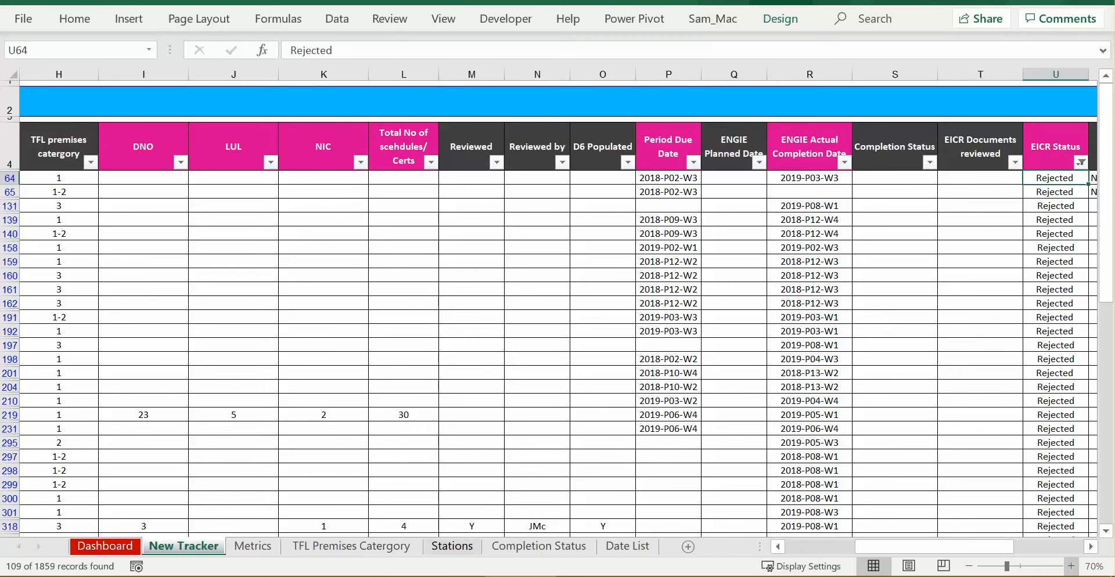
pyautogui.click(1091, 547)
pyautogui.click(1092, 547)
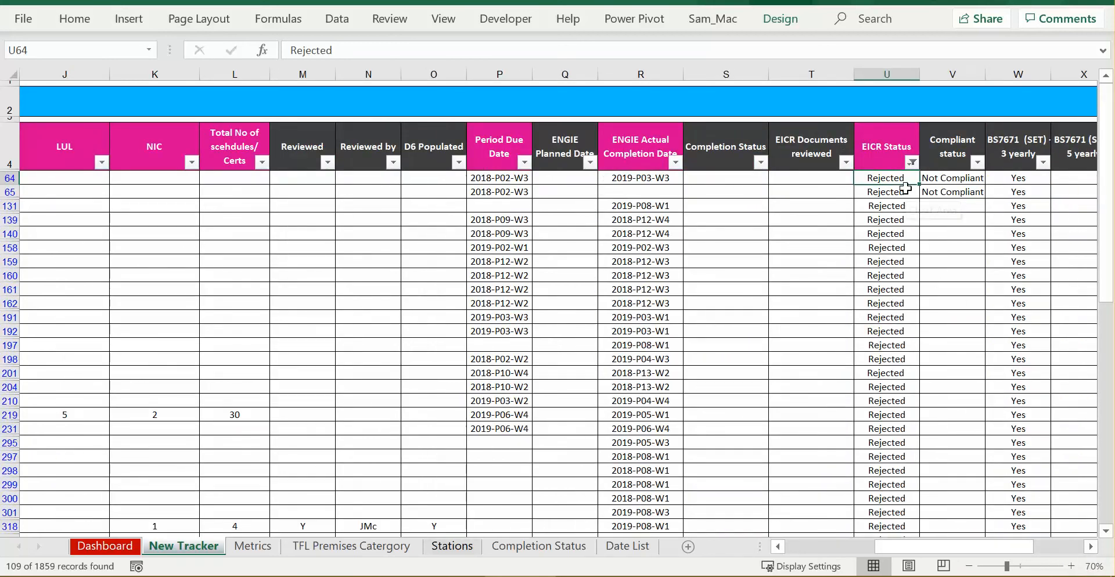
pyautogui.hotkey('ctrl', 'c')
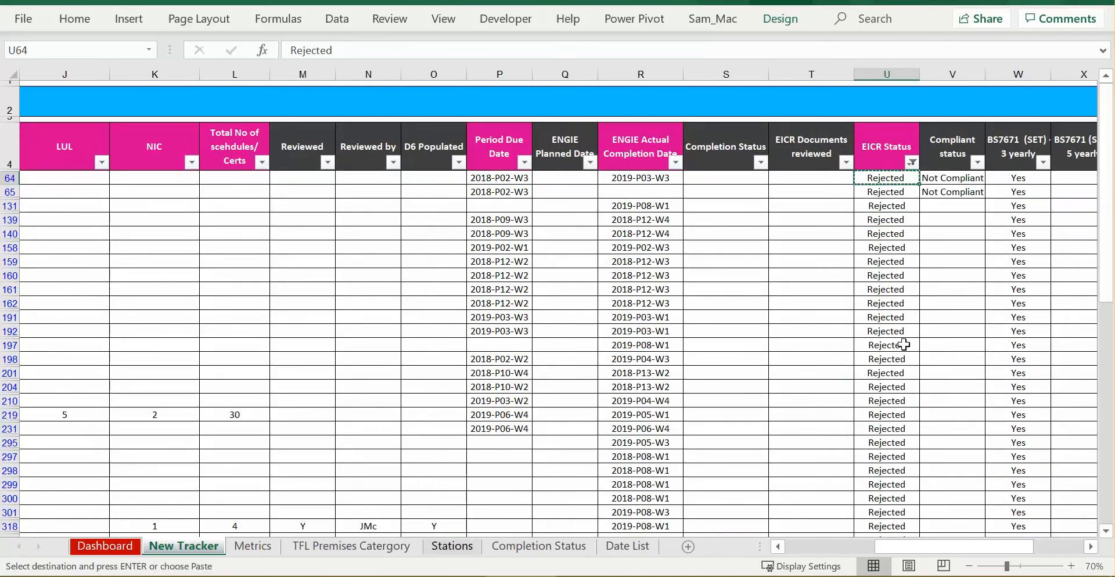
pyautogui.scroll(-15, 901, 347)
pyautogui.scroll(-20, 893, 375)
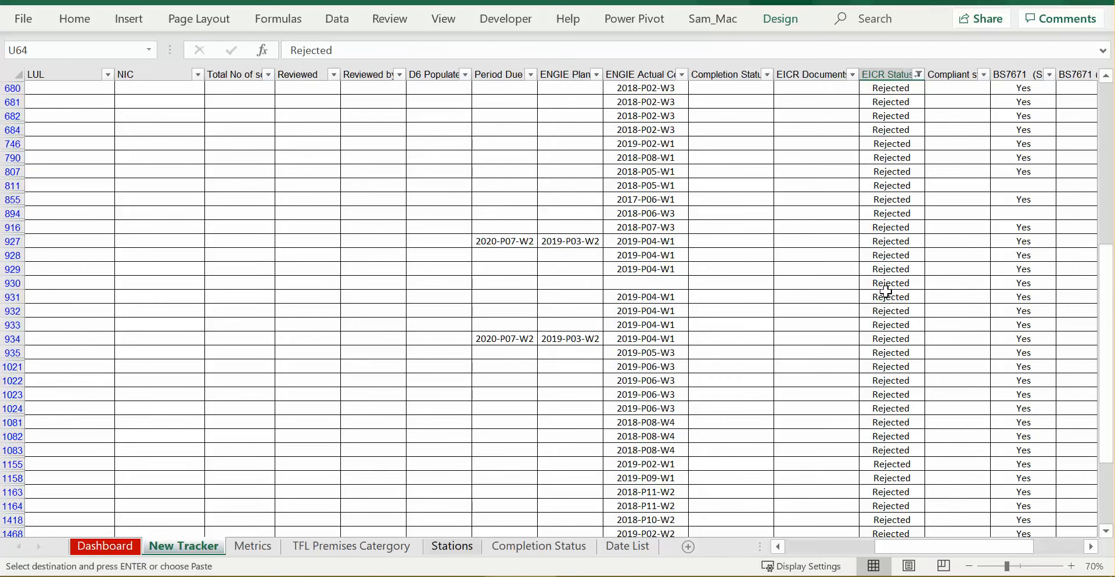
pyautogui.keyDown('shift'); pyautogui.click(893, 336); pyautogui.keyUp('shift')
pyautogui.hotkey('ctrl', 'v')
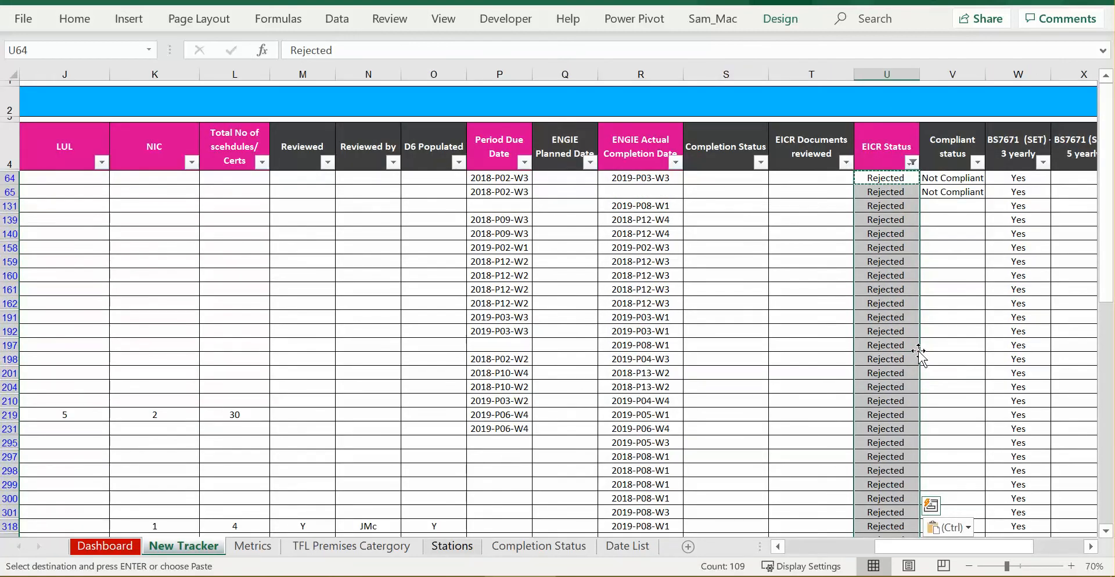
pyautogui.press('Escape')
pyautogui.click(889, 358)
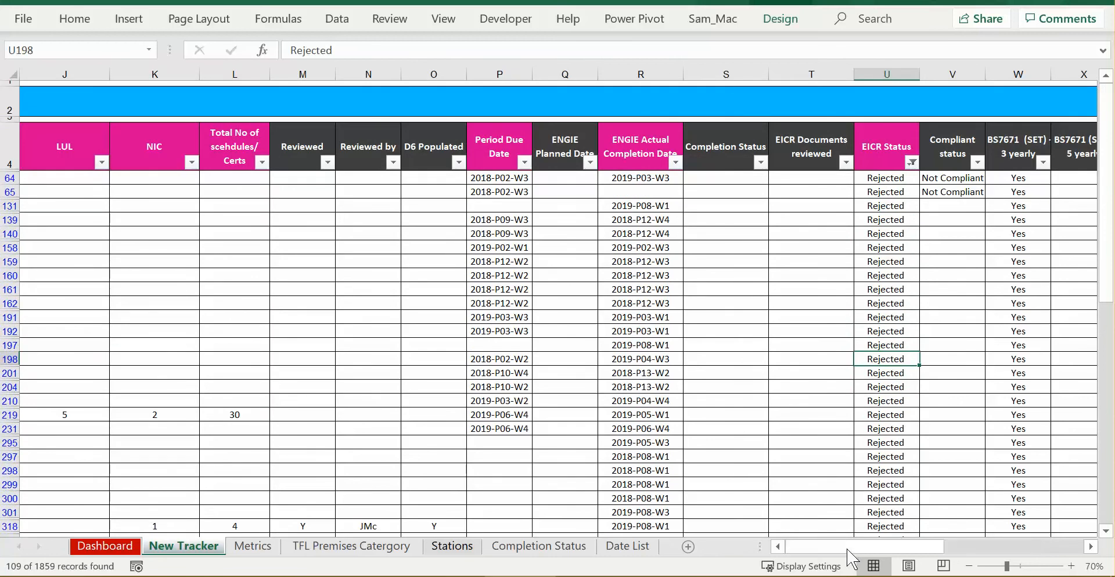
# Step: Return to the Dashboard sheet and refresh the EIRC Status pivot table
pyautogui.moveTo(848, 551); pyautogui.dragTo(846, 550)
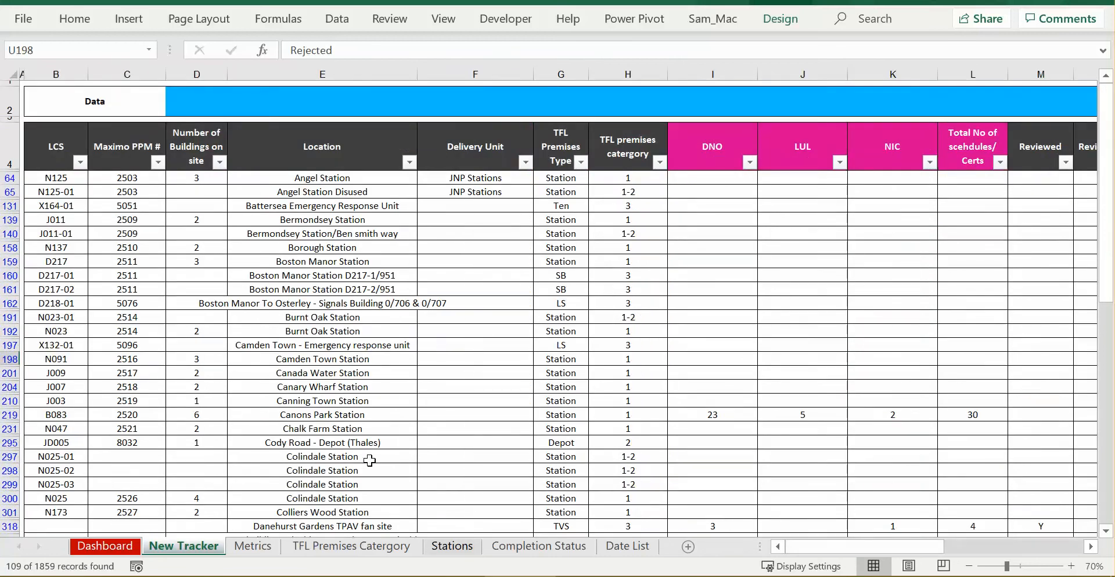
pyautogui.click(113, 546)
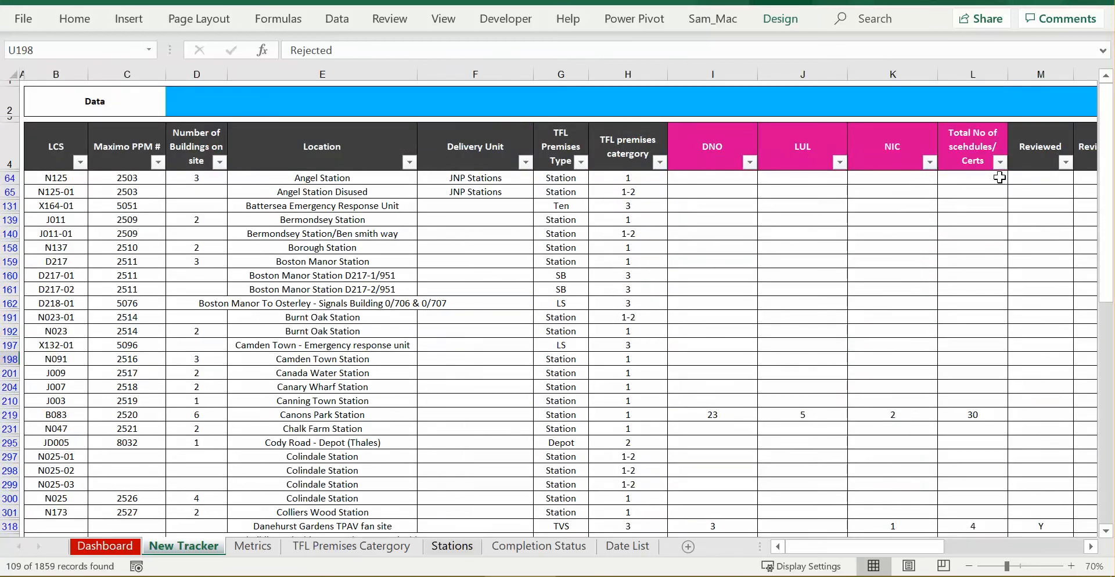
pyautogui.click(105, 546)
pyautogui.rightClick(68, 298)
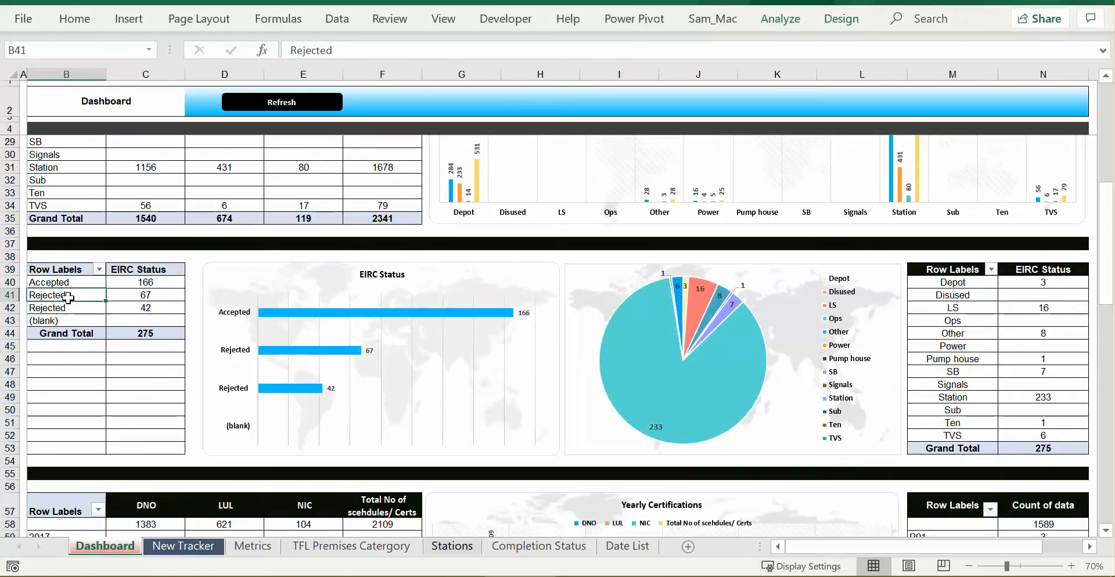
pyautogui.click(110, 270)
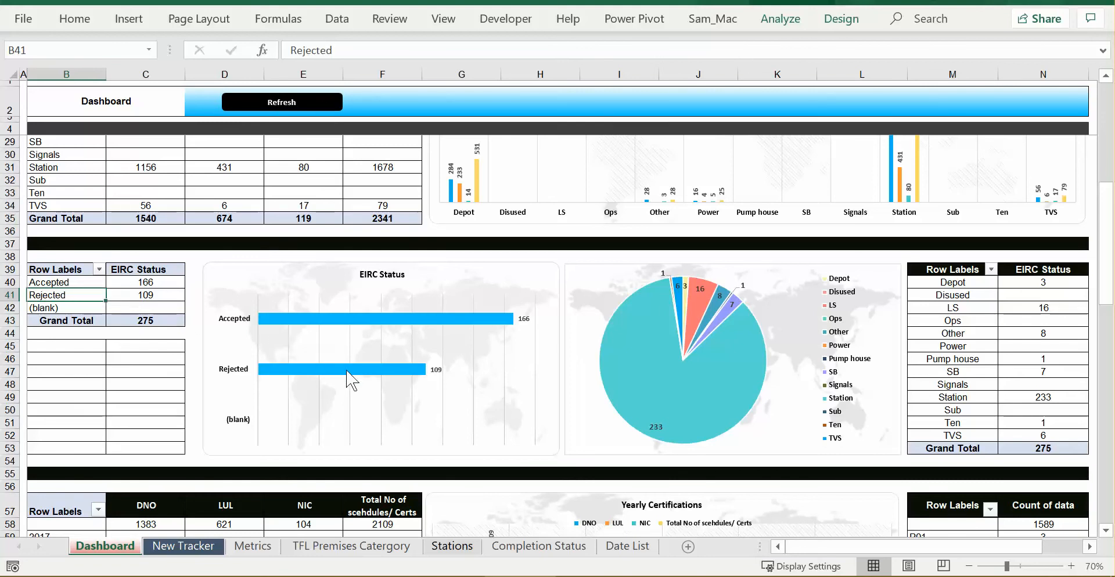
pyautogui.moveTo(344, 372)
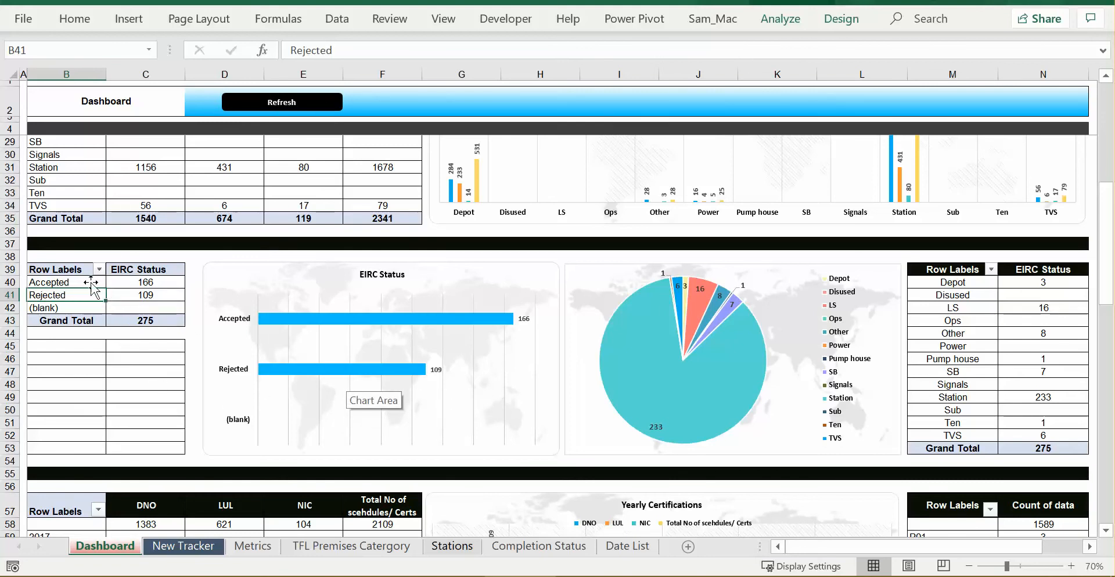
# Step: Refresh the workbook's pivot data once more and select an empty cell below the EIRC Status pivot table
pyautogui.click(781, 18)
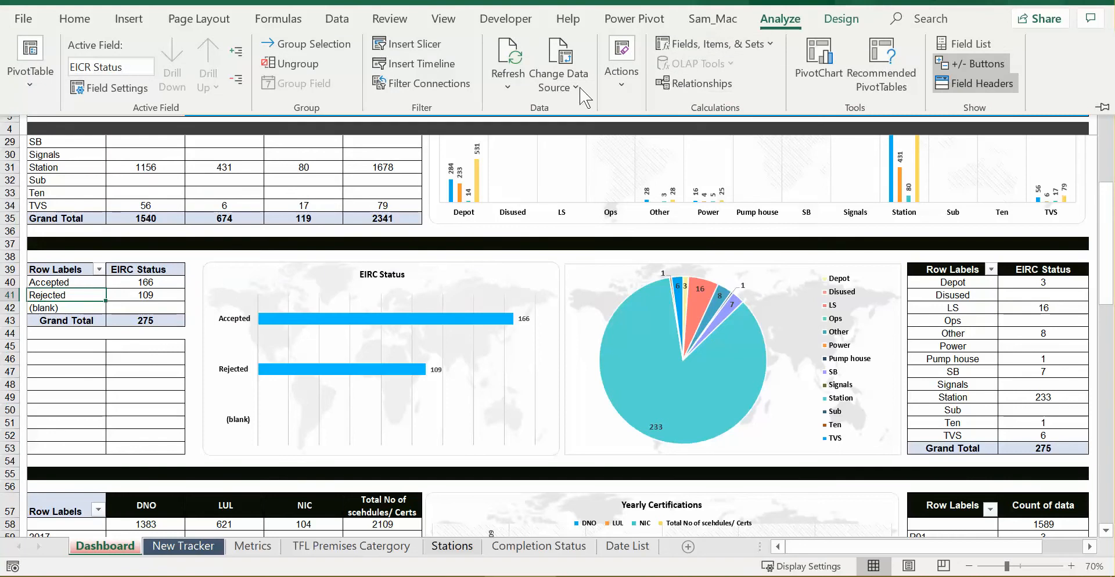
pyautogui.click(508, 81)
pyautogui.click(526, 138)
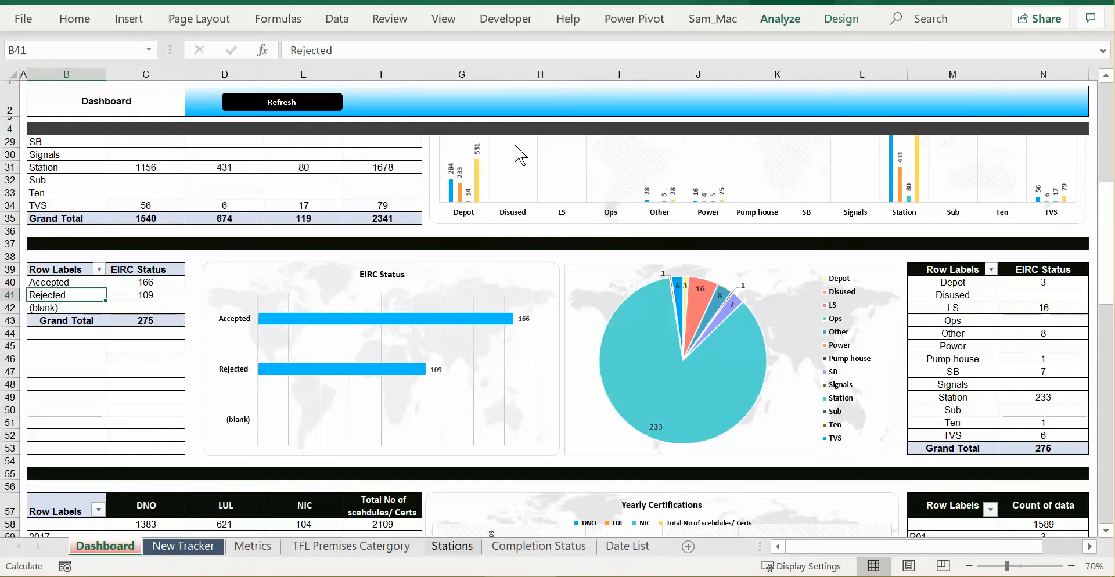
pyautogui.click(92, 383)
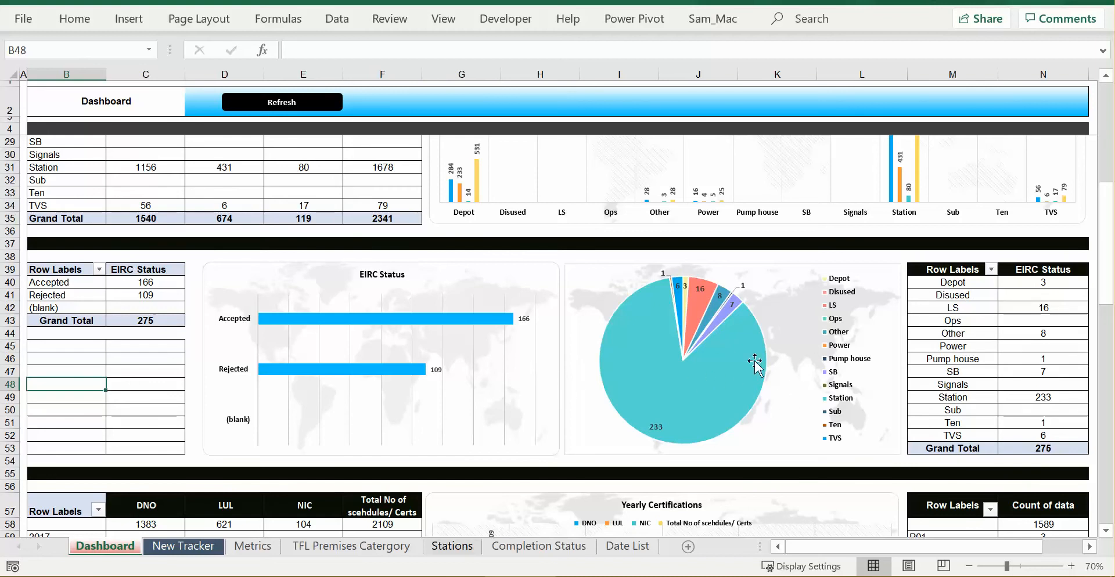
# Step: Examine the Yearly Certifications section and select the blank row label in its pivot table
pyautogui.scroll(-5, 726, 360)
pyautogui.scroll(-1, 31, 336)
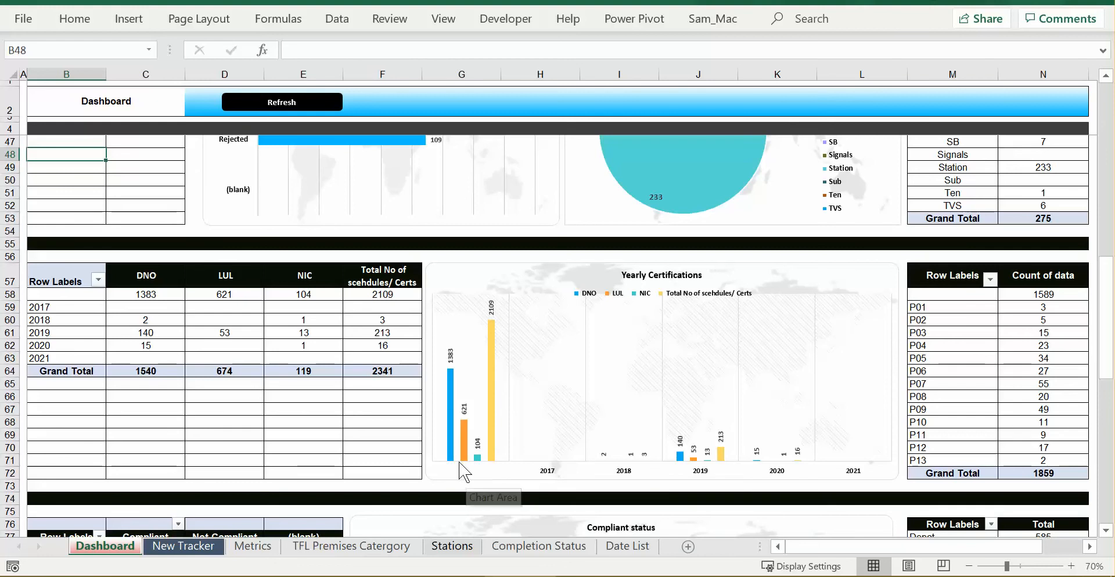
pyautogui.click(64, 297)
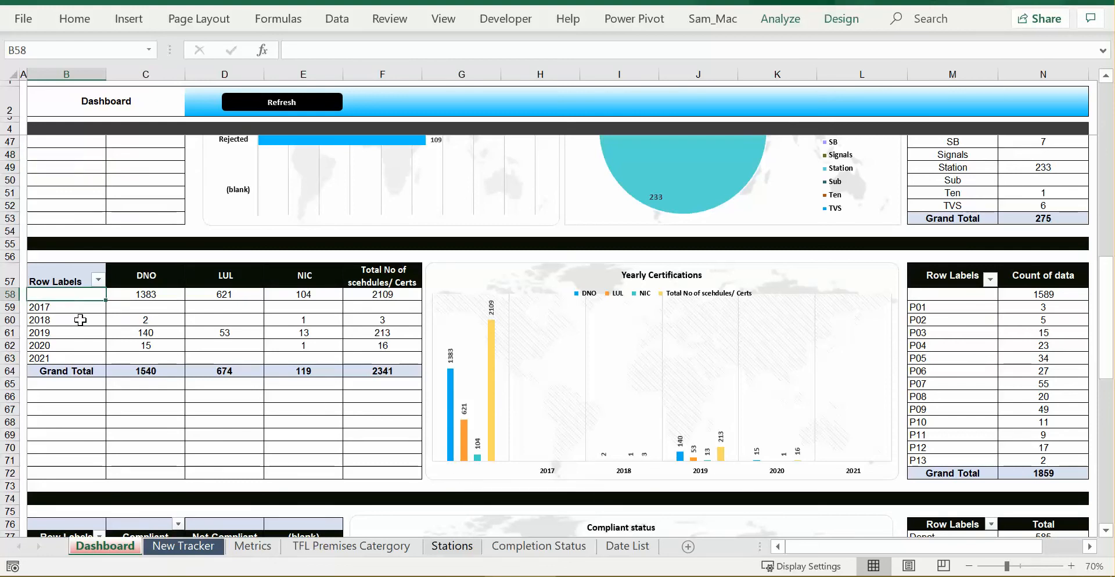
# Step: Select the Period year, Period month and Period Week columns in the New Tracker sheet to inspect their entries
pyautogui.click(213, 548)
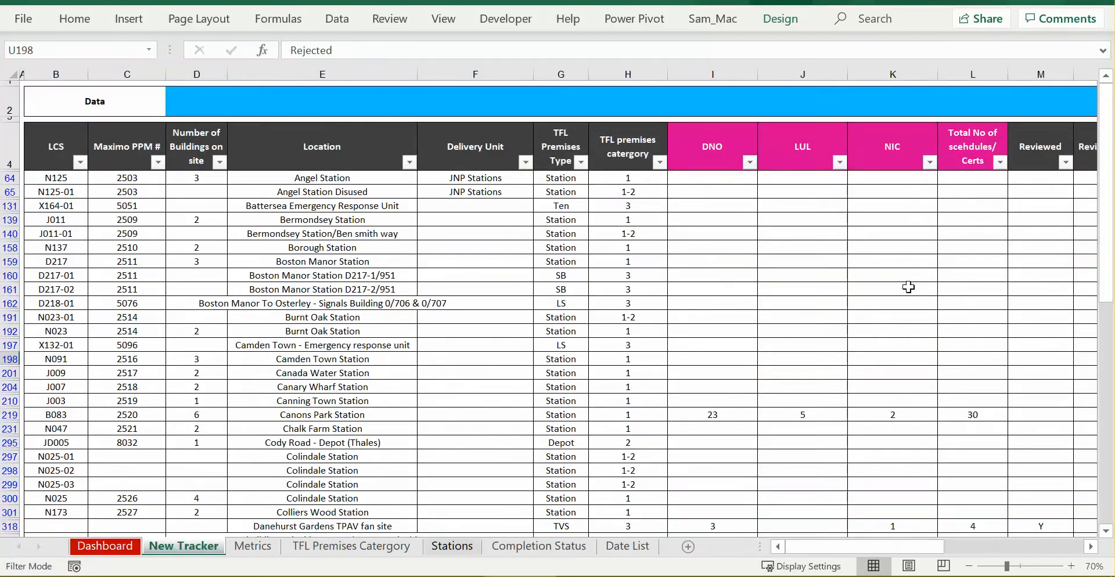
pyautogui.moveTo(933, 547); pyautogui.dragTo(1046, 546)
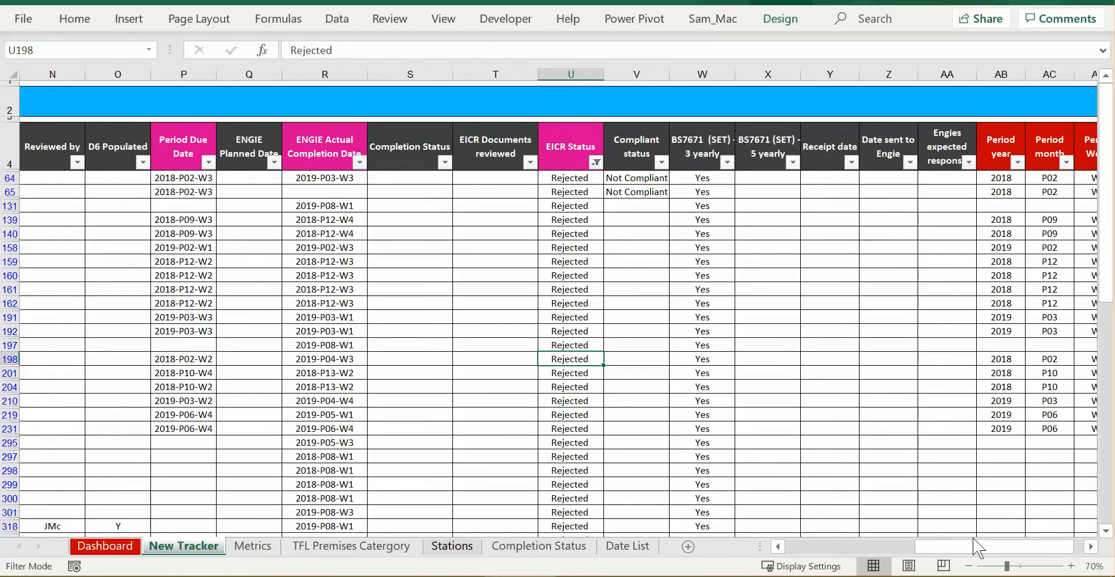
pyautogui.moveTo(978, 547); pyautogui.dragTo(988, 547)
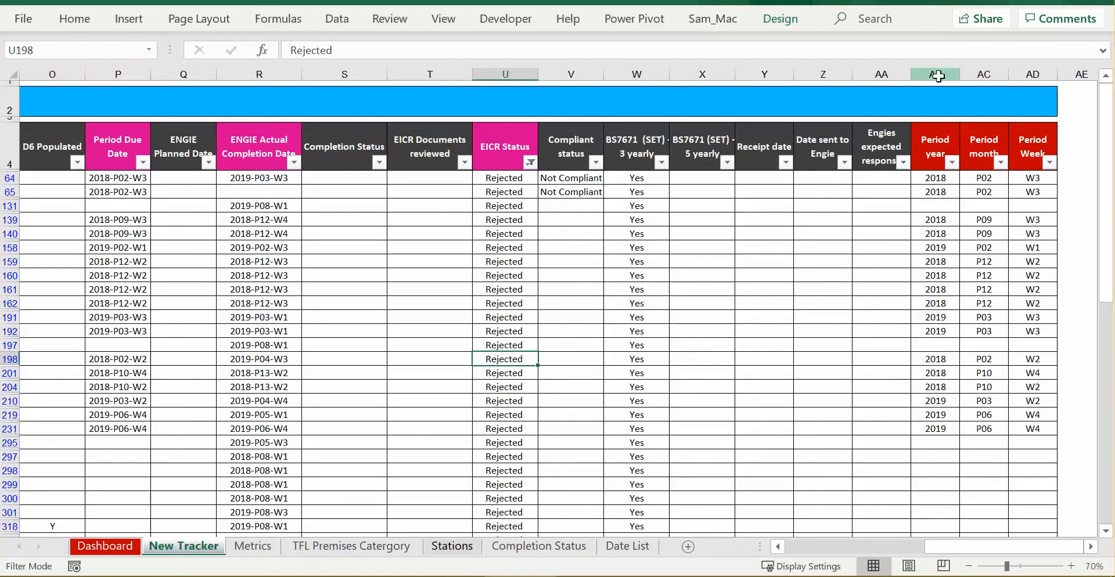
pyautogui.moveTo(945, 70); pyautogui.dragTo(1033, 71)
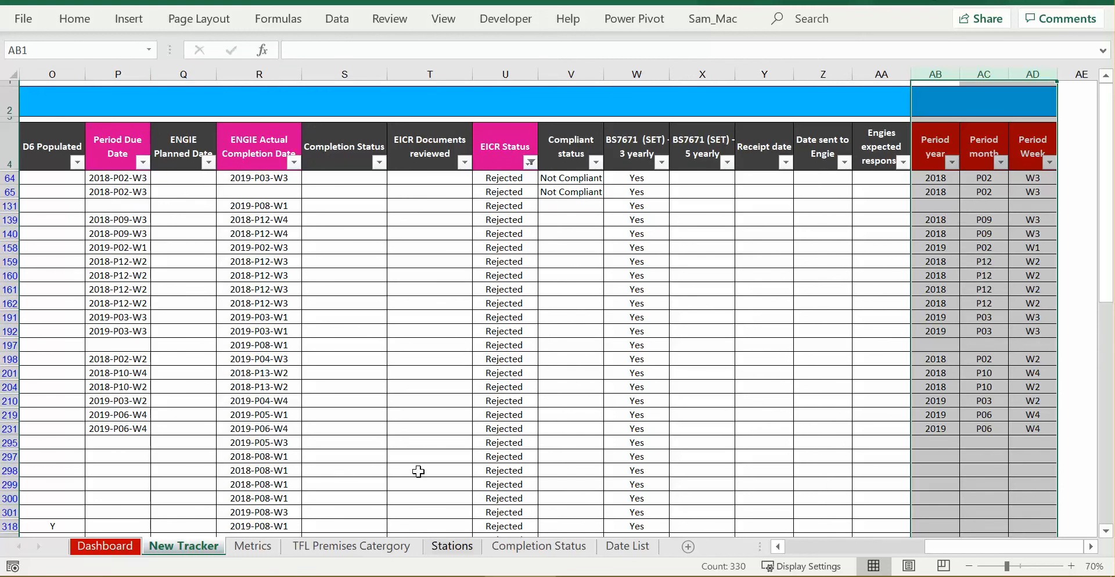
# Step: Select the blank-year row of the Dashboard's Yearly Certifications pivot table and review the Compliant status section
pyautogui.click(119, 549)
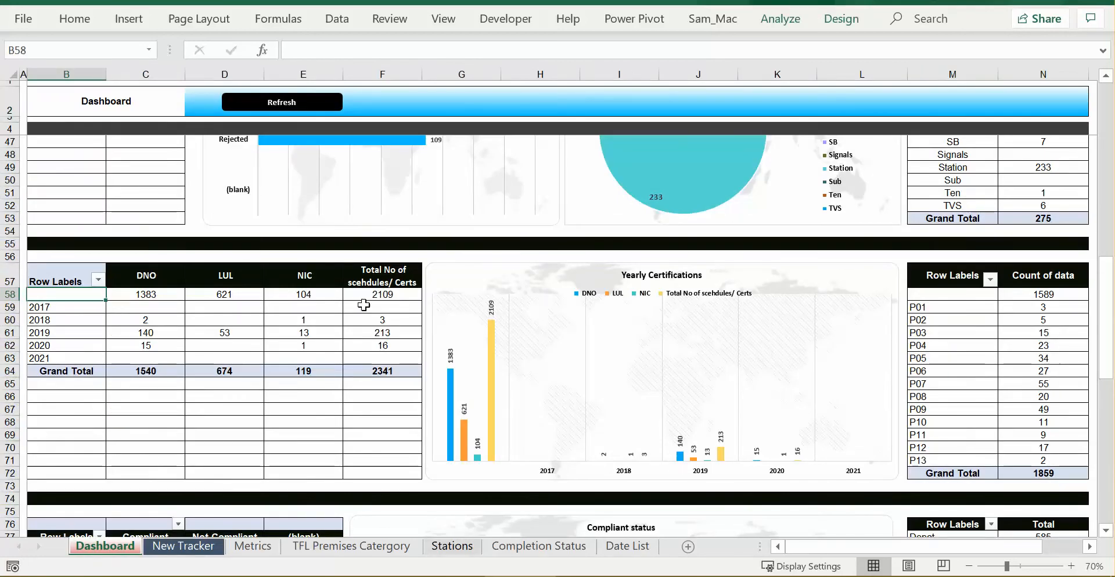
pyautogui.moveTo(387, 298); pyautogui.dragTo(86, 297)
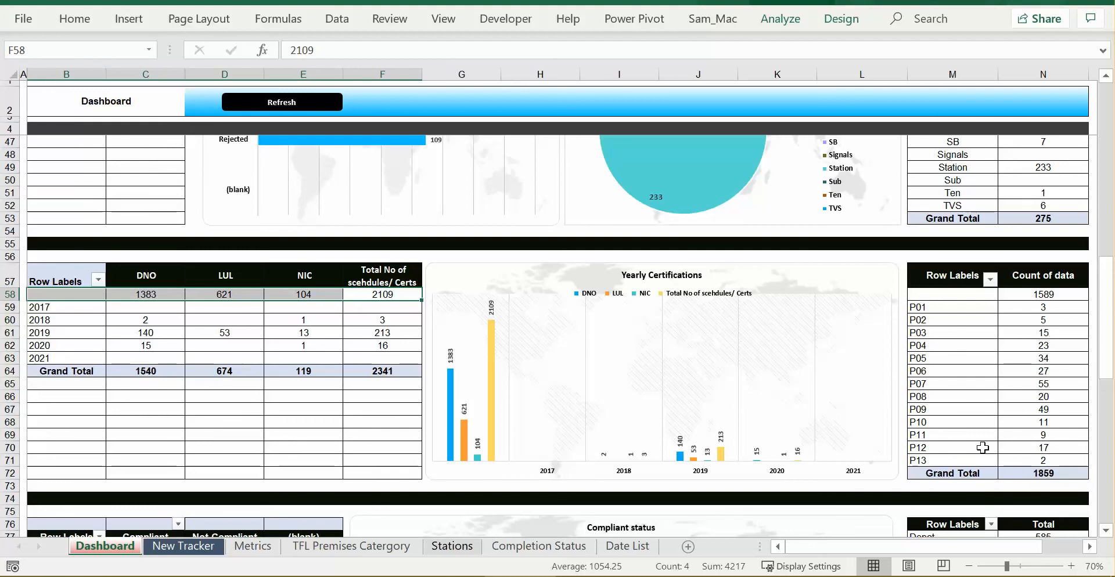
pyautogui.scroll(-5, 690, 404)
pyautogui.scroll(-2, 690, 403)
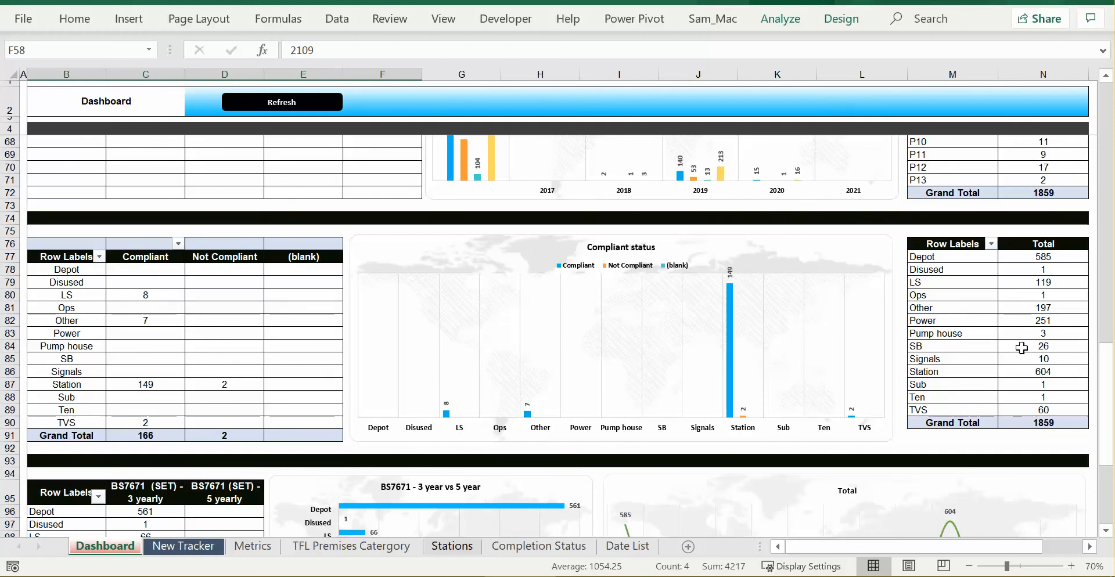
pyautogui.moveTo(1022, 346)
# Step: Check the request to single out a premises name on the Metrics sheet and examine the Dashboard's BS7671 and Total charts
pyautogui.click(253, 546)
pyautogui.moveTo(253, 297); pyautogui.dragTo(174, 292)
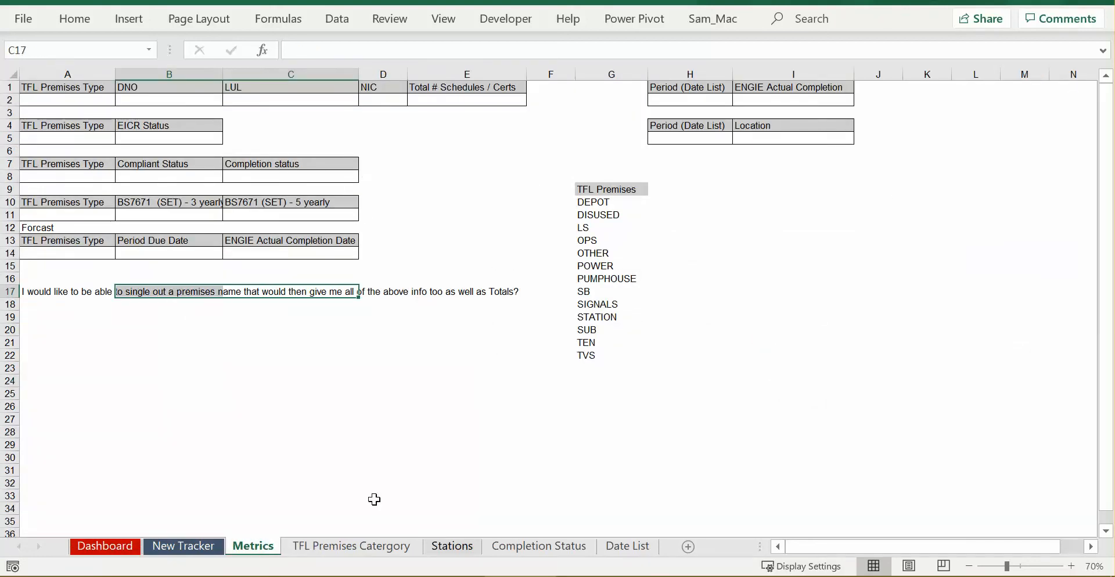
pyautogui.click(116, 546)
pyautogui.scroll(-5, 1007, 392)
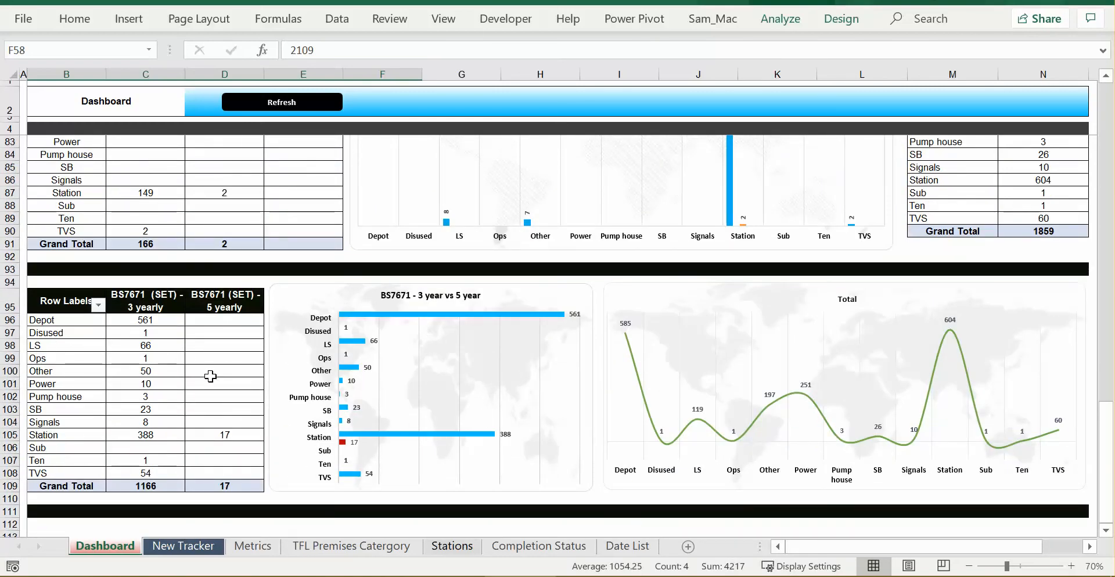
pyautogui.scroll(2, 997, 218)
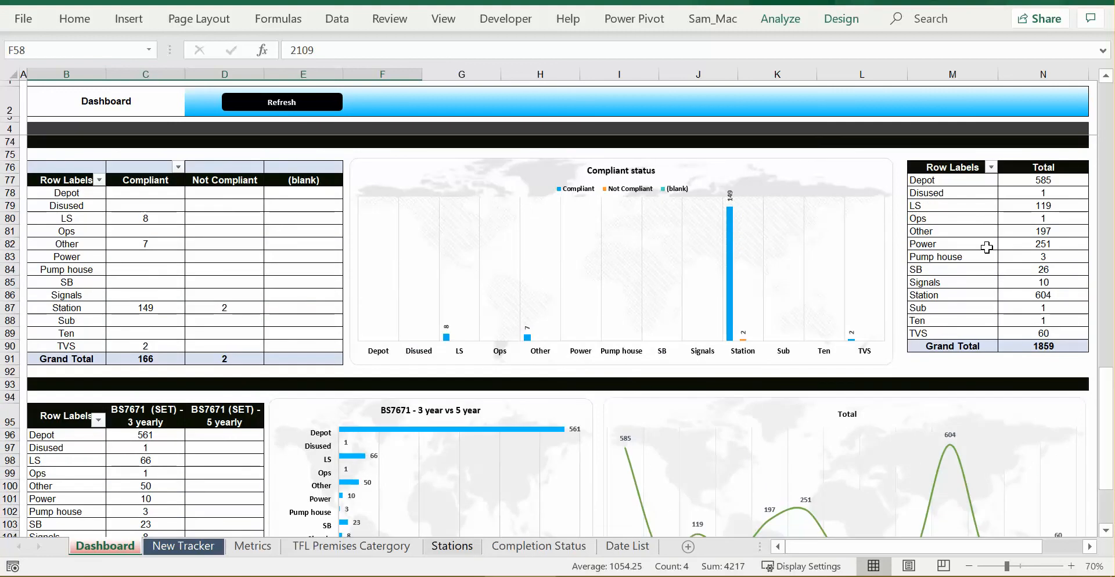
pyautogui.scroll(-2, 988, 242)
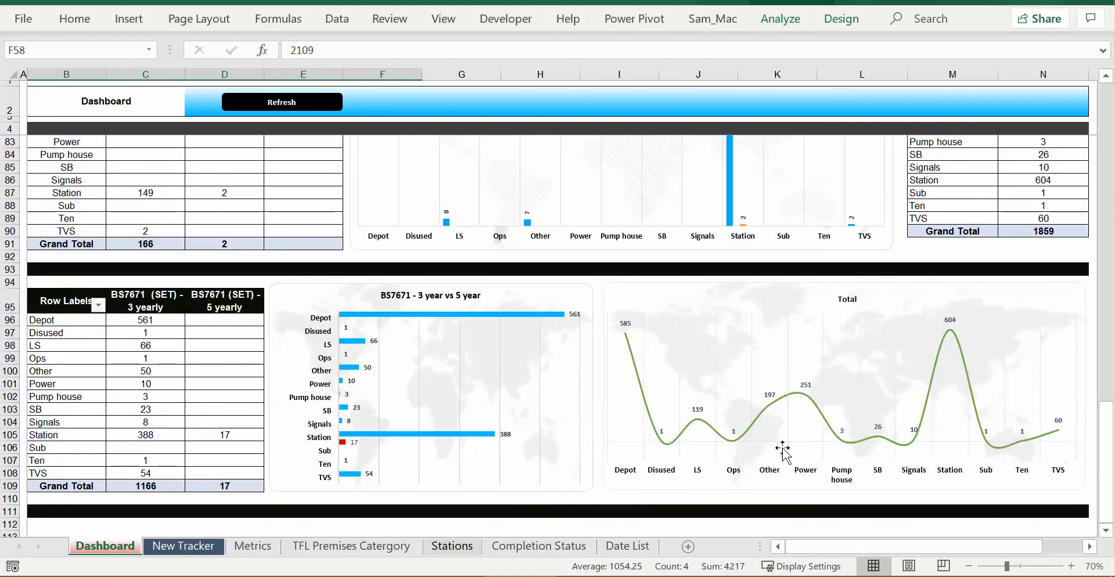
pyautogui.scroll(20, 425, 317)
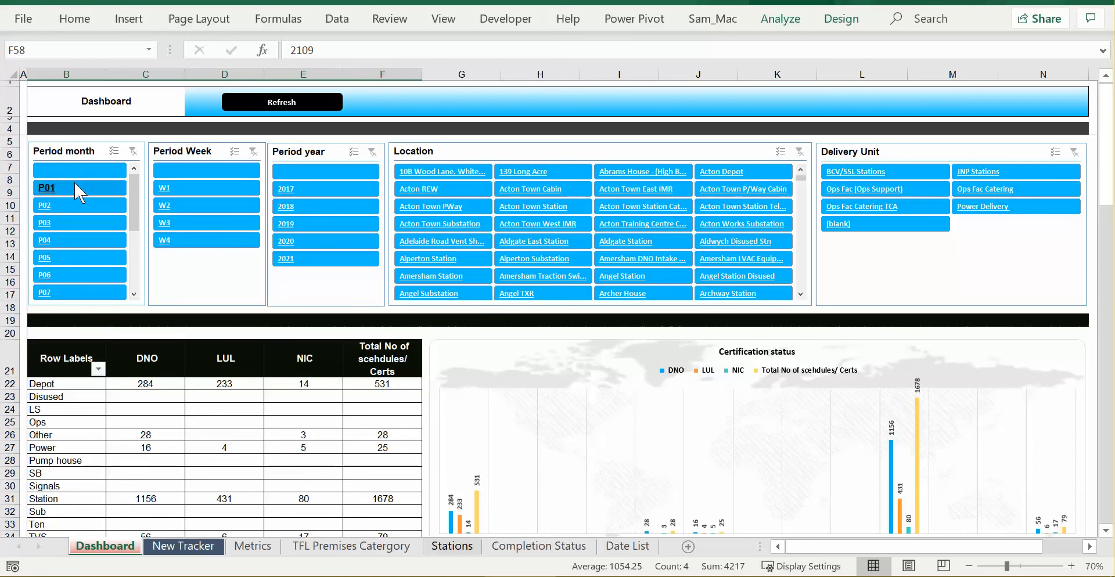
# Step: Filter the Dashboard to period months P01 to P03 and check the filtered tables and charts
pyautogui.moveTo(74, 184); pyautogui.dragTo(67, 227)
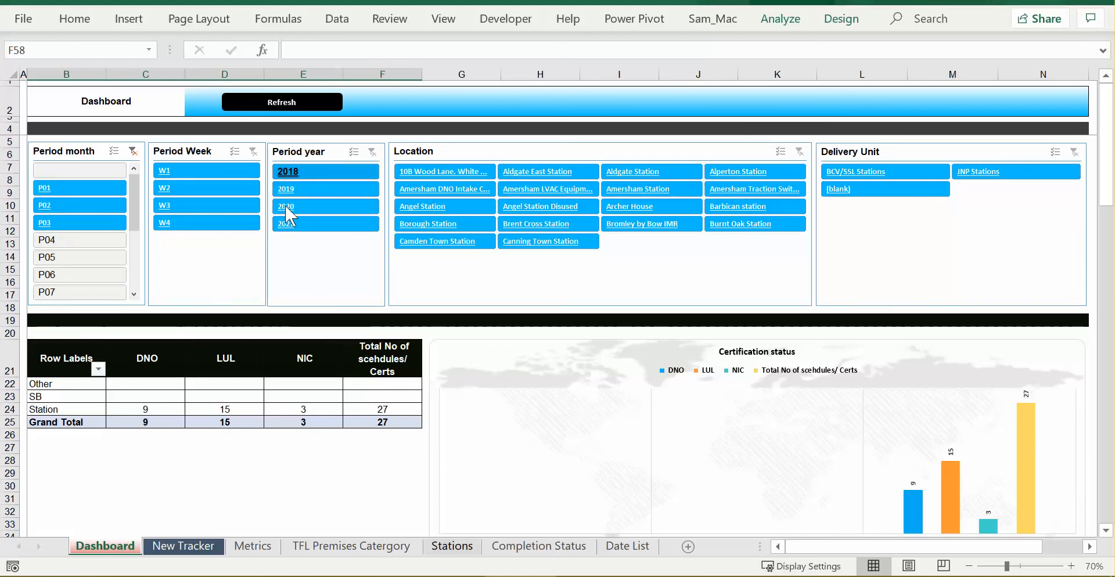
pyautogui.scroll(-20, 407, 296)
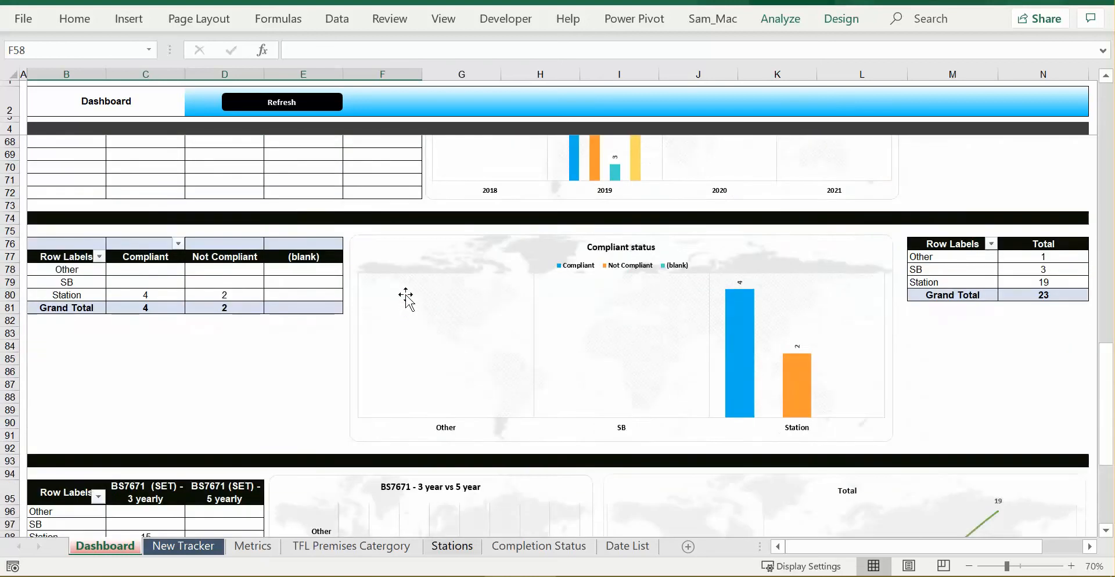
pyautogui.scroll(20, 406, 291)
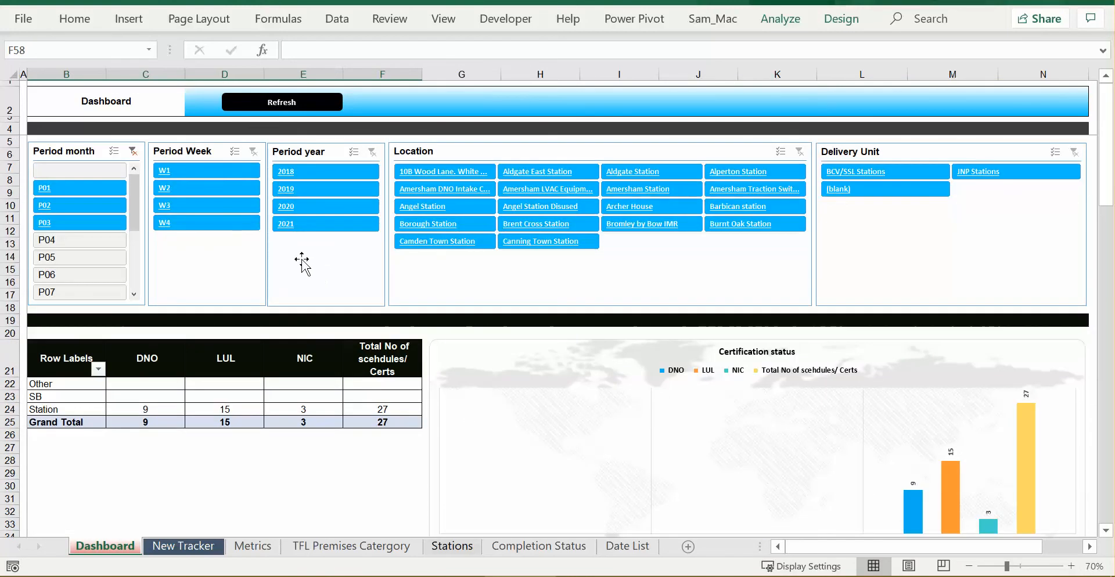
# Step: Clear the period month filter and demonstrate the Location slicer with single premises such as Acton REW and Aldgate Station, removing that filter at the end
pyautogui.click(133, 151)
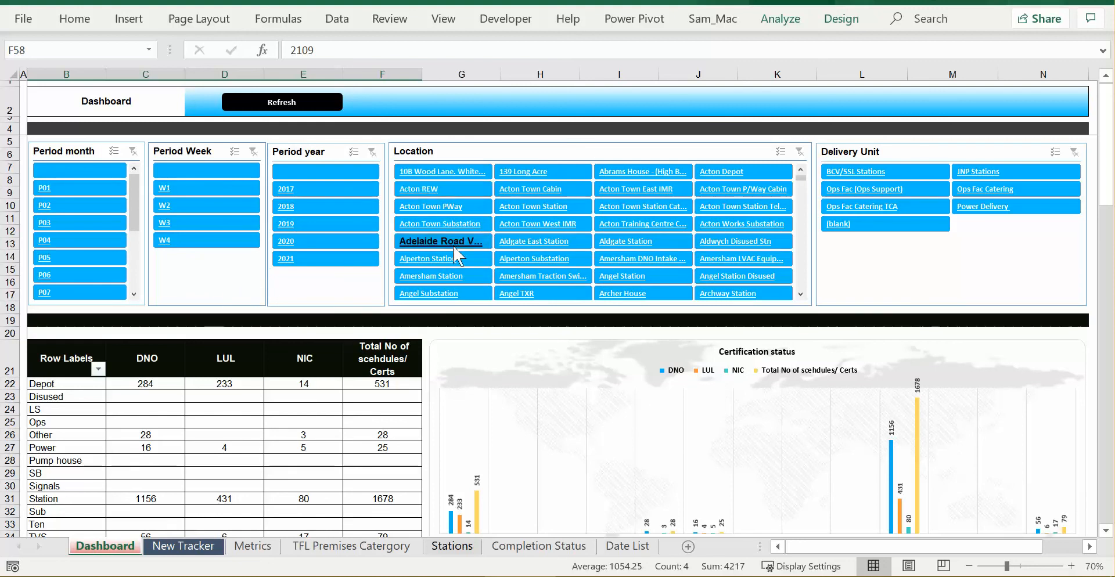
pyautogui.click(440, 192)
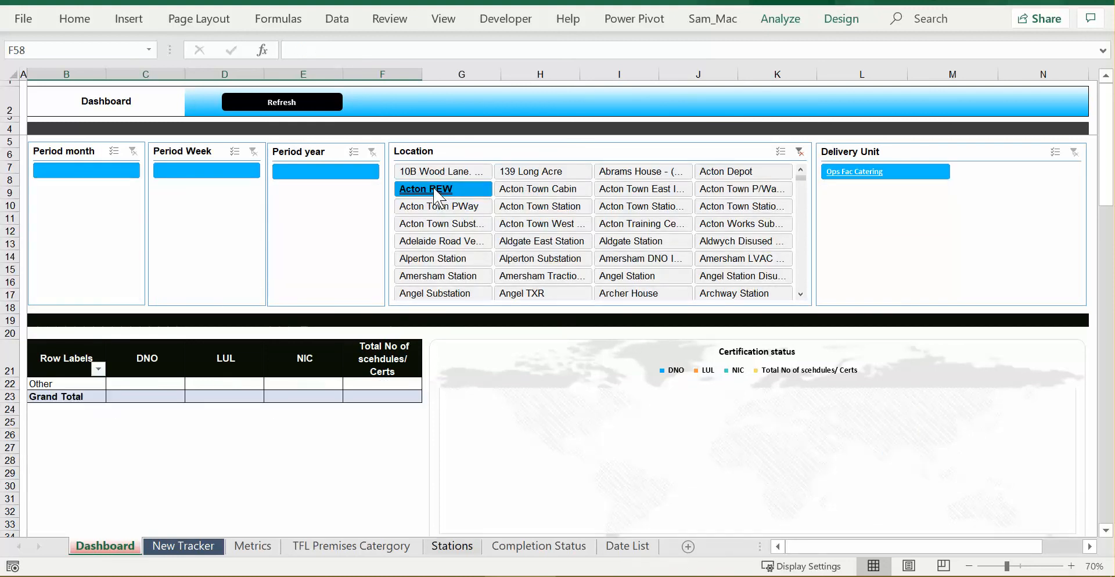
pyautogui.click(500, 225)
pyautogui.click(551, 259)
pyautogui.click(642, 241)
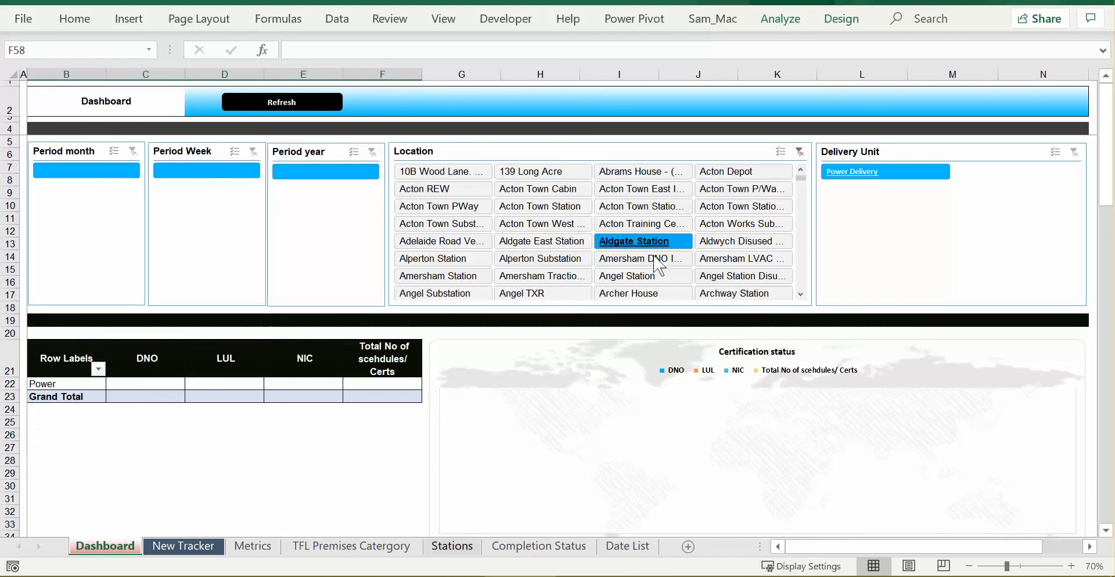
pyautogui.scroll(-1, 776, 260)
pyautogui.scroll(1, 776, 260)
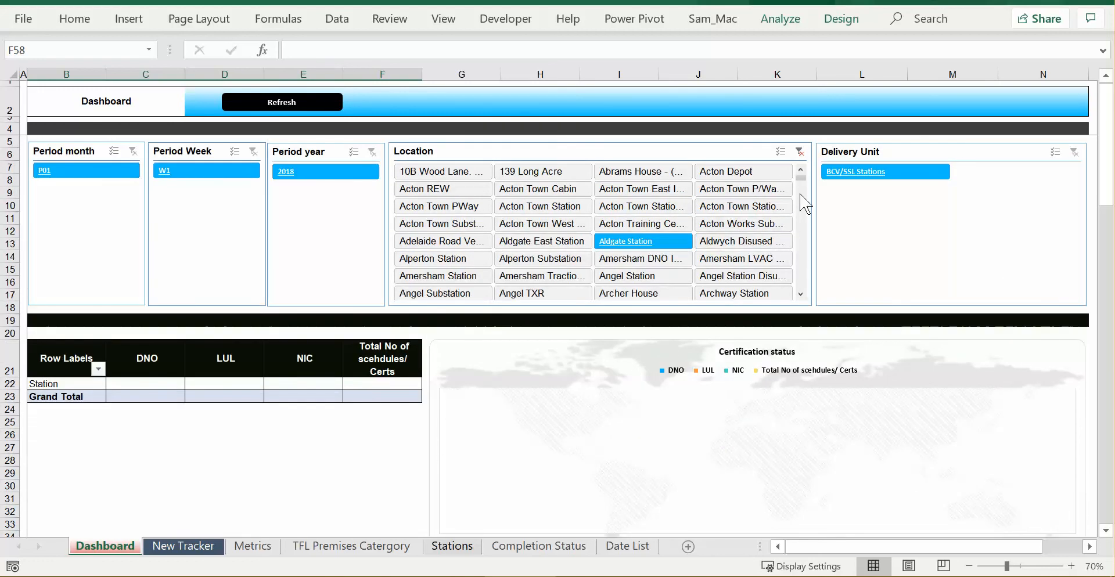
pyautogui.moveTo(804, 182)
pyautogui.mouseDown()
pyautogui.moveTo(800, 285)
pyautogui.moveTo(801, 169)
pyautogui.mouseUp()
pyautogui.click(800, 153)
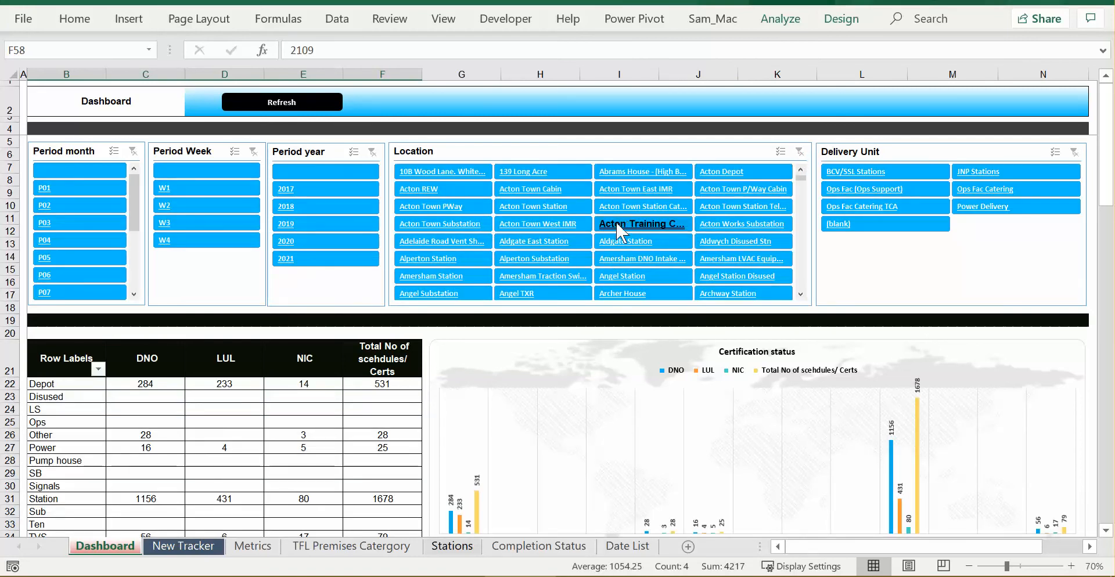
# Step: Filter the Dashboard by delivery units Ops Fac (Ops Support), Ops Fac Catering TCA and (blank) in turn, and clear the filter
pyautogui.click(541, 152)
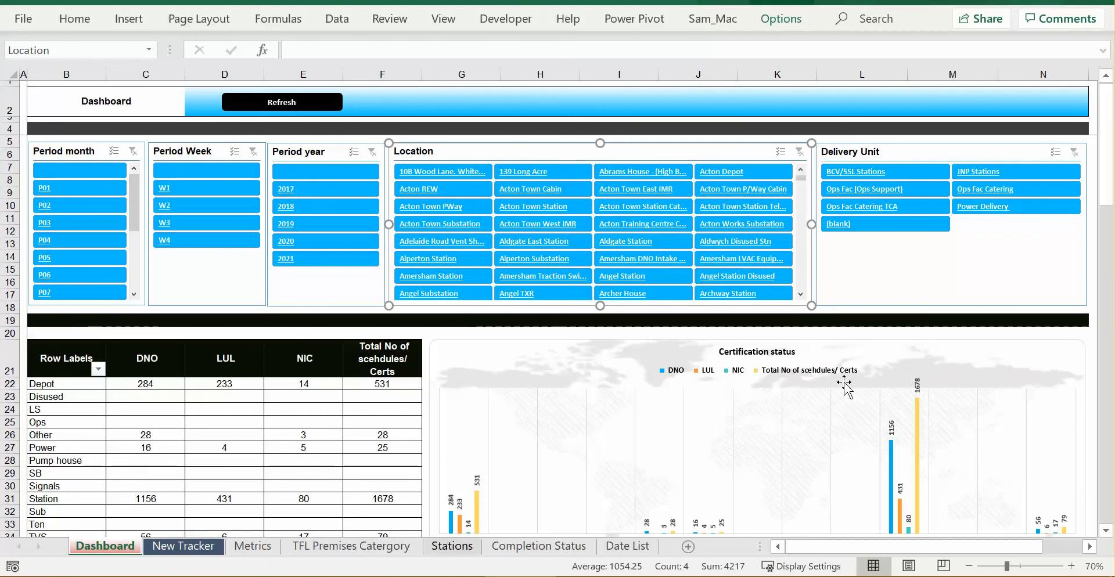
pyautogui.click(864, 152)
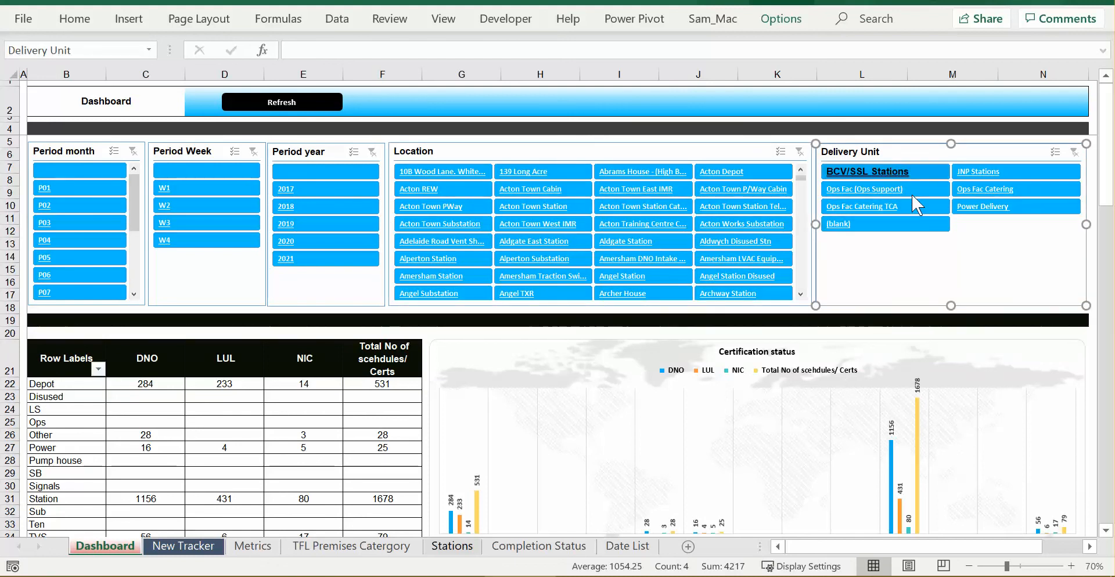
pyautogui.click(893, 190)
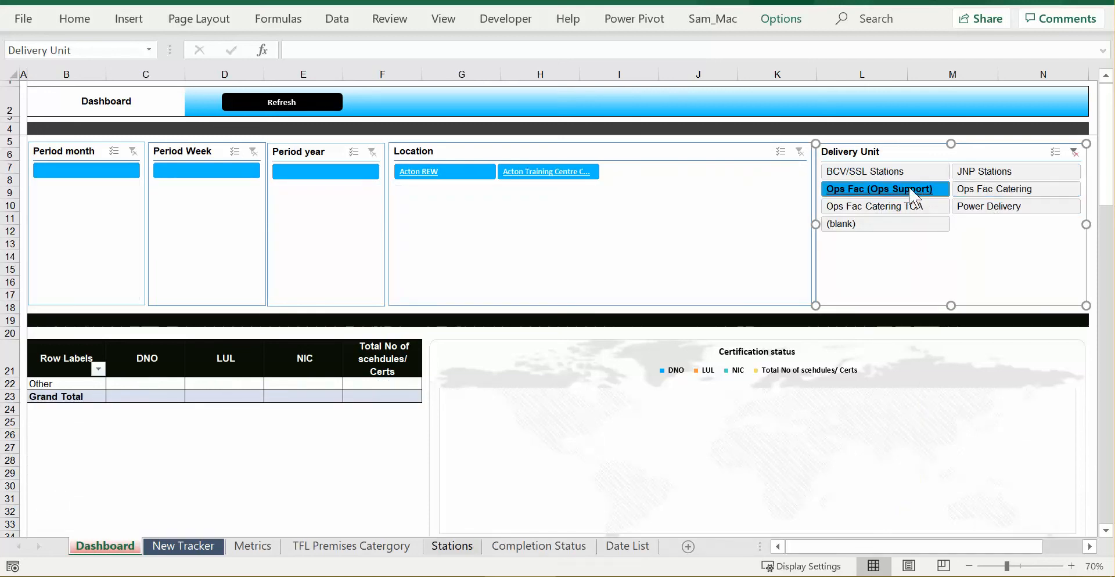
pyautogui.click(901, 210)
pyautogui.click(854, 226)
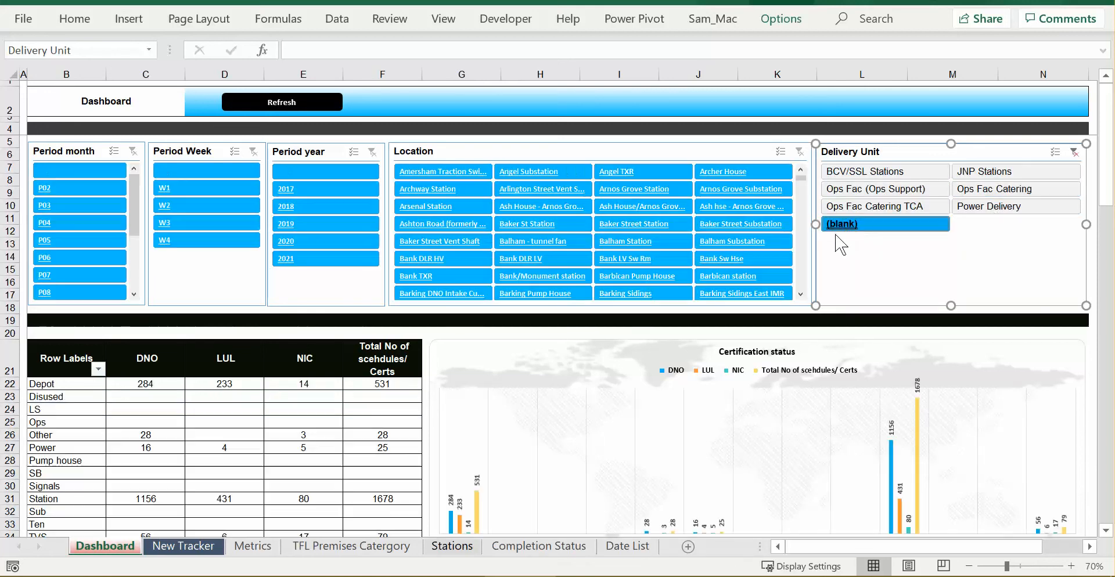
pyautogui.click(1075, 152)
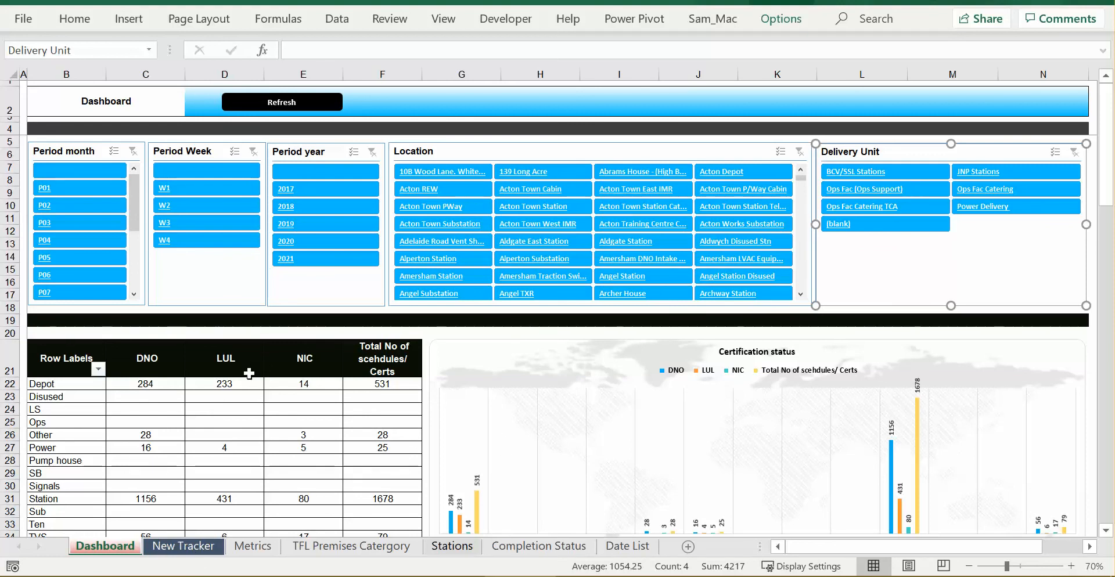
# Step: Highlight the Forcast block A12:C14 and the Period (Date List) columns H:I on the Metrics sheet to review those requirements
pyautogui.click(320, 321)
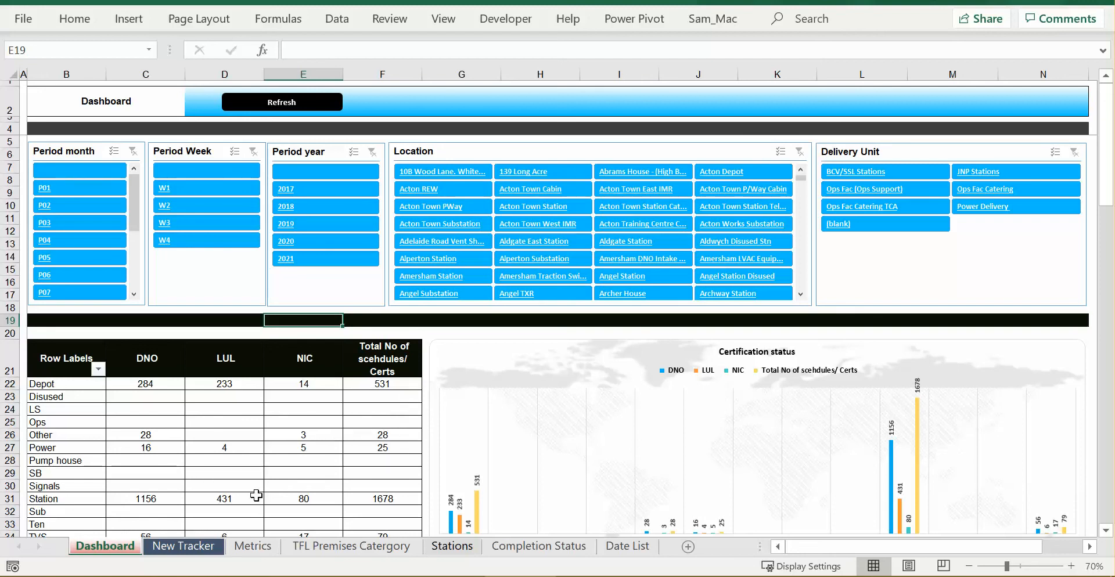
pyautogui.click(253, 547)
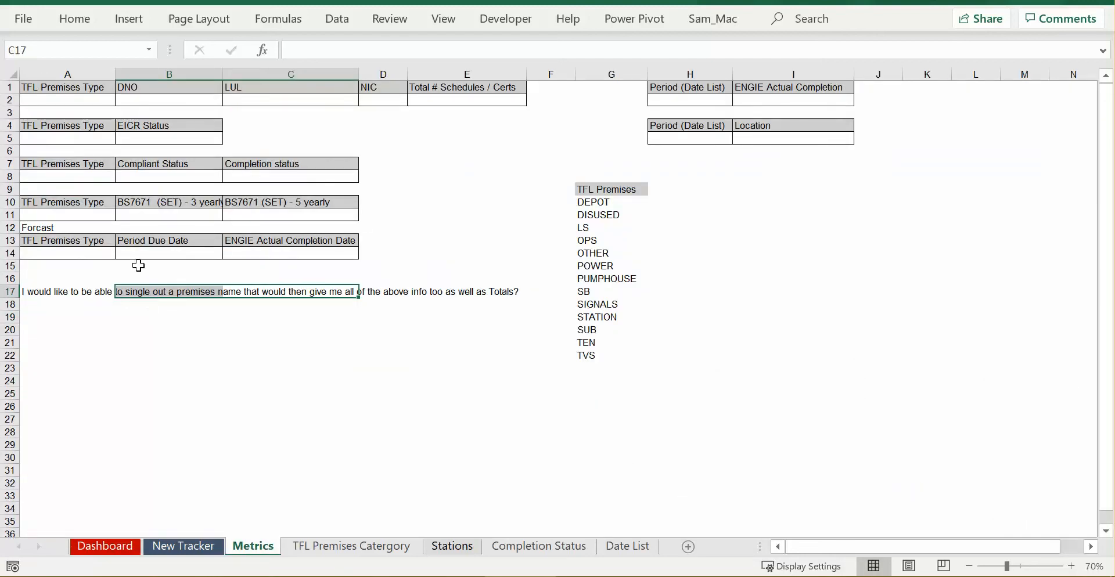
pyautogui.moveTo(36, 229); pyautogui.dragTo(317, 254)
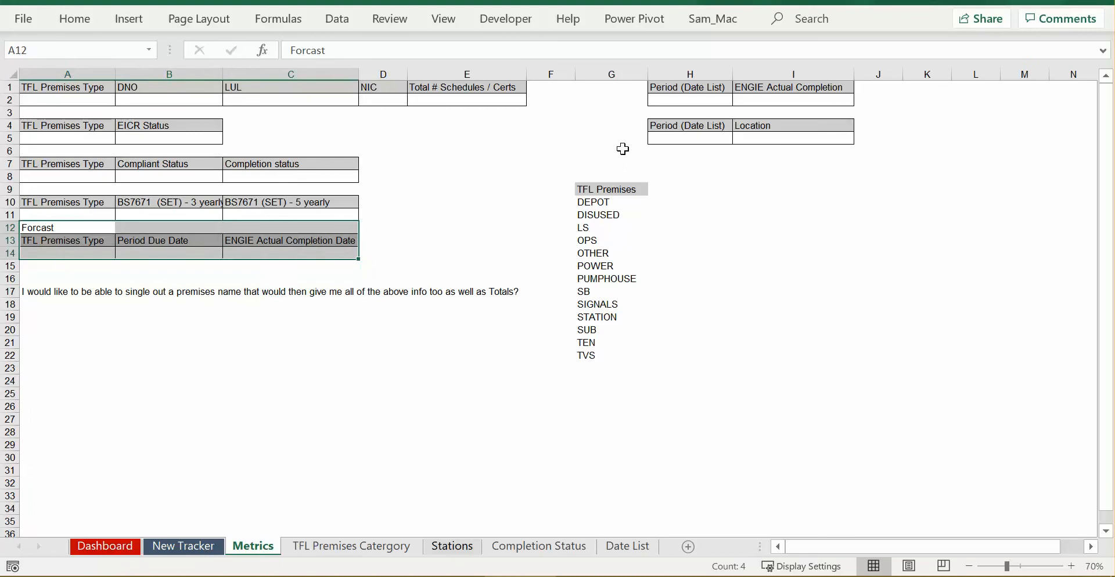
pyautogui.moveTo(668, 71); pyautogui.dragTo(814, 70)
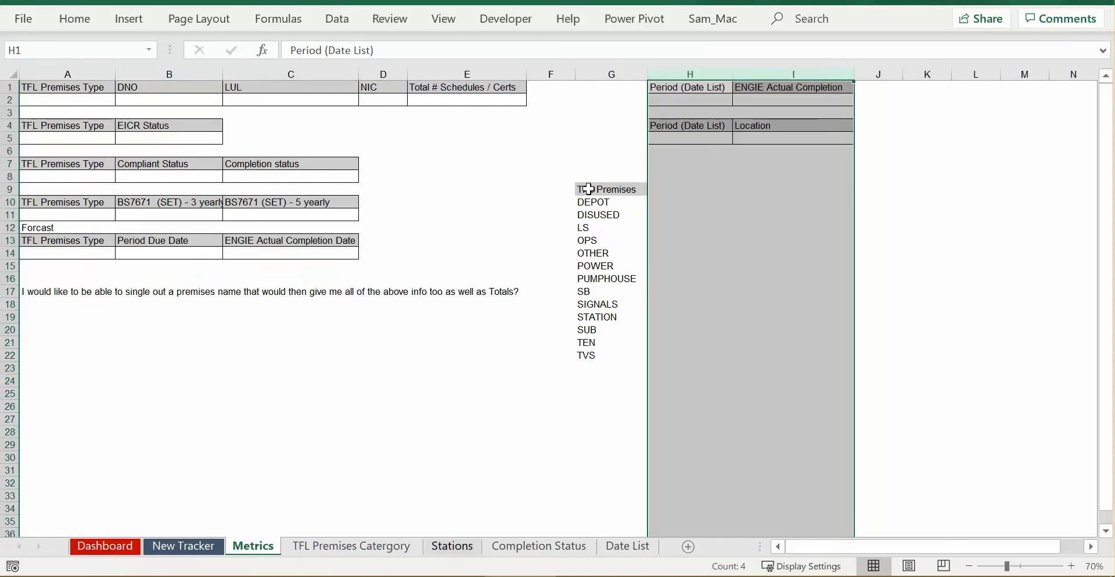
pyautogui.click(290, 444)
pyautogui.click(469, 468)
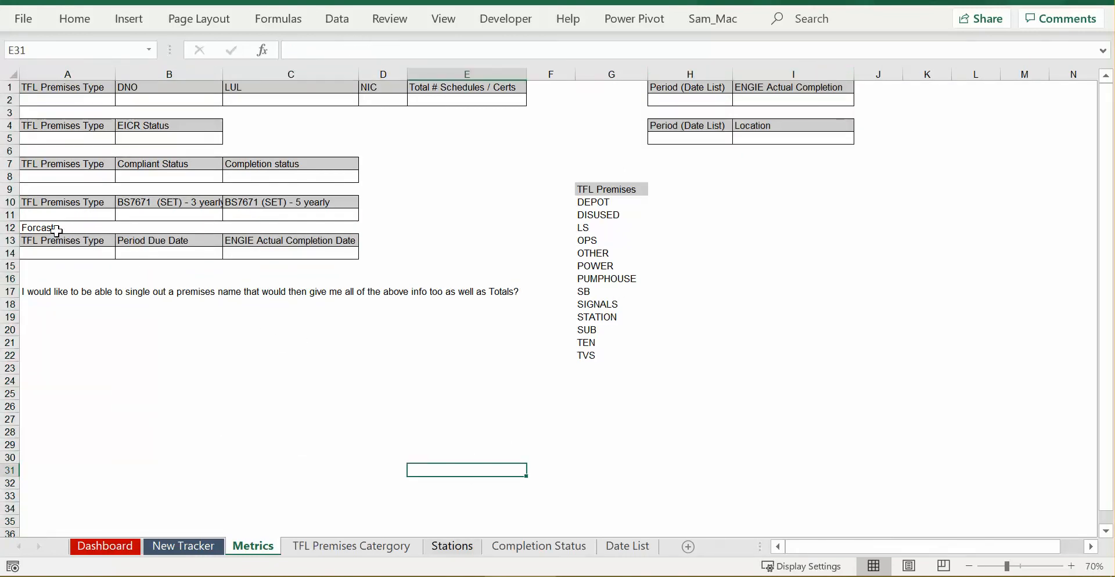
pyautogui.moveTo(56, 231); pyautogui.dragTo(228, 257)
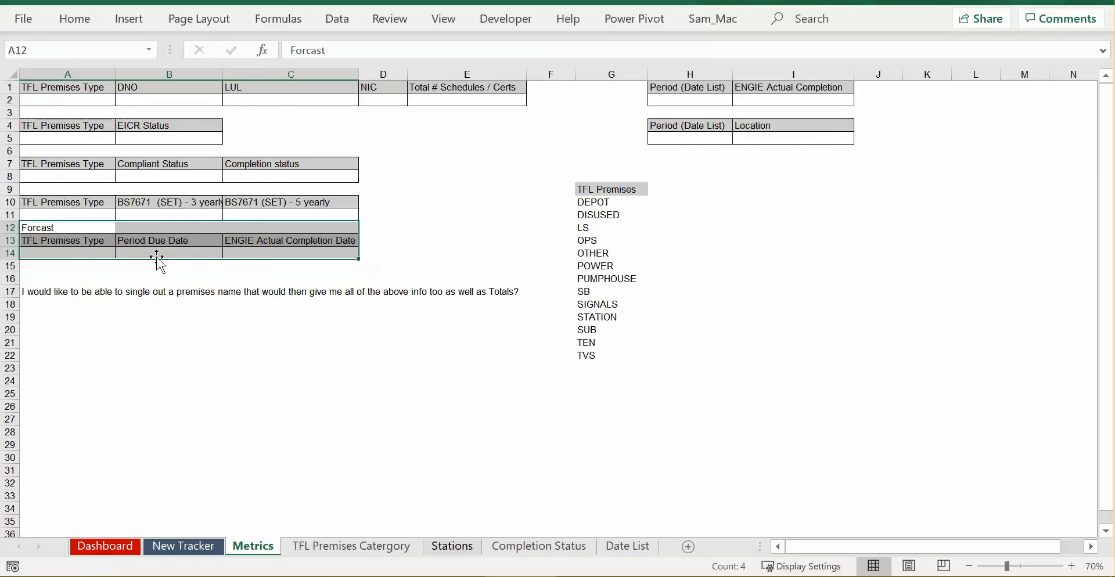
pyautogui.moveTo(674, 69)
pyautogui.mouseDown()
pyautogui.moveTo(814, 68)
pyautogui.moveTo(715, 68)
pyautogui.mouseUp()
# Step: Return to the Dashboard sheet and look over its sections from the slicers down to the Yearly Certifications table and chart
pyautogui.click(104, 547)
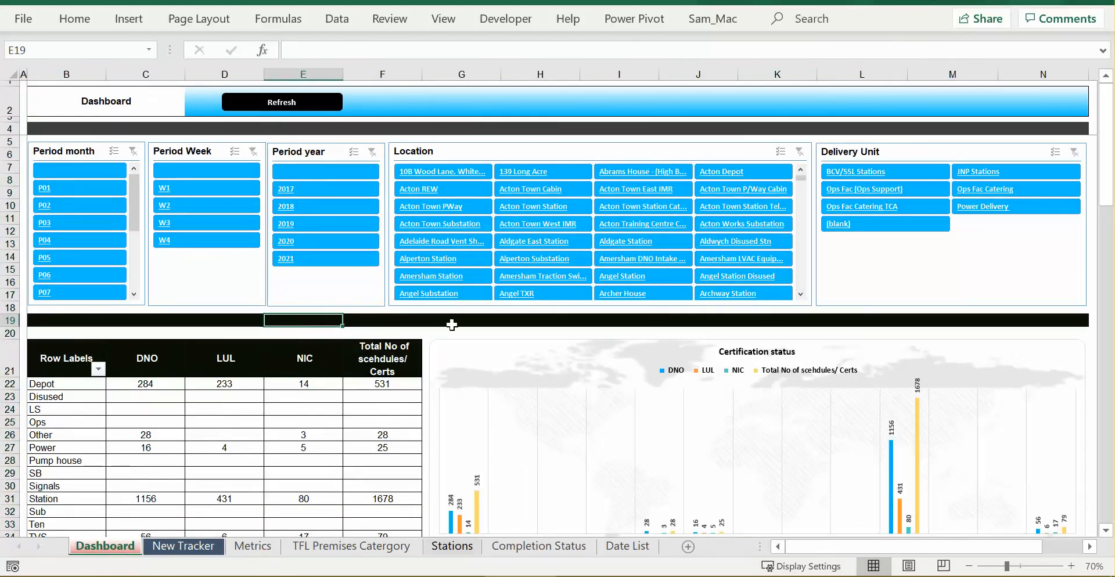
pyautogui.click(50, 321)
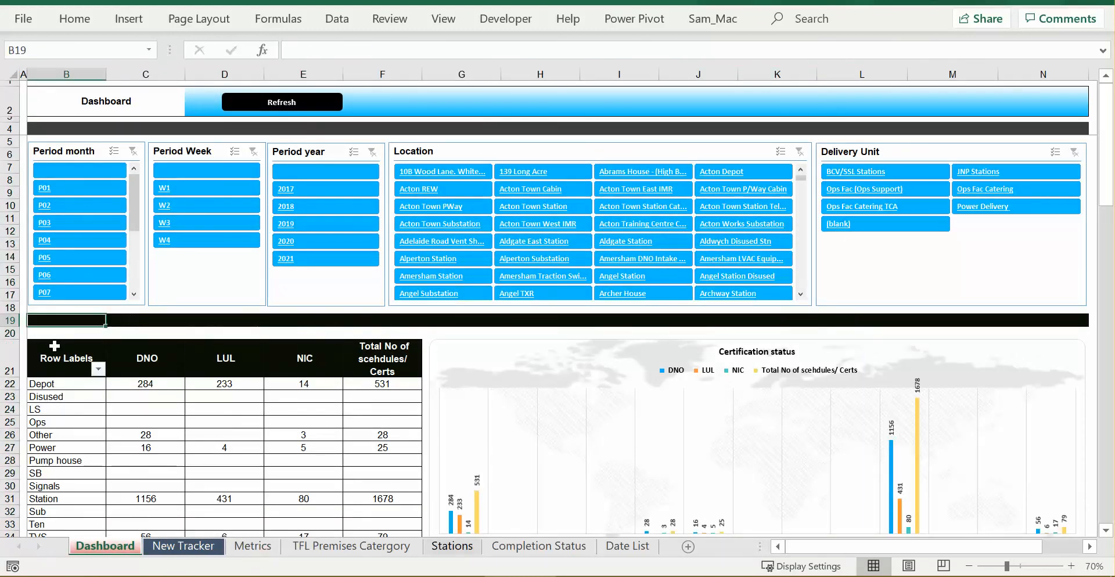
pyautogui.scroll(-12, 63, 352)
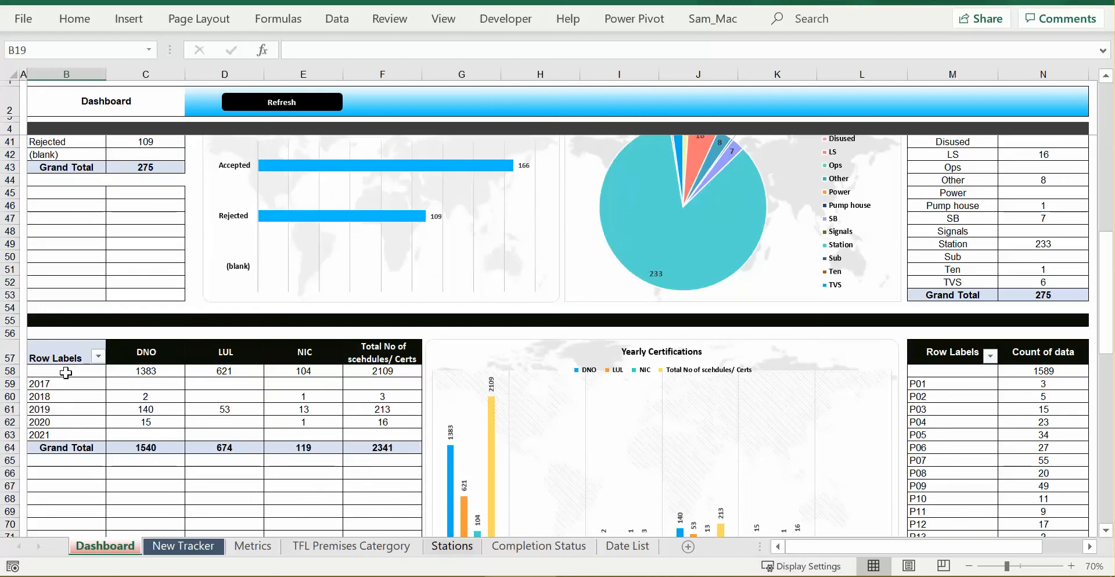
pyautogui.scroll(8, 68, 376)
pyautogui.scroll(4, 68, 377)
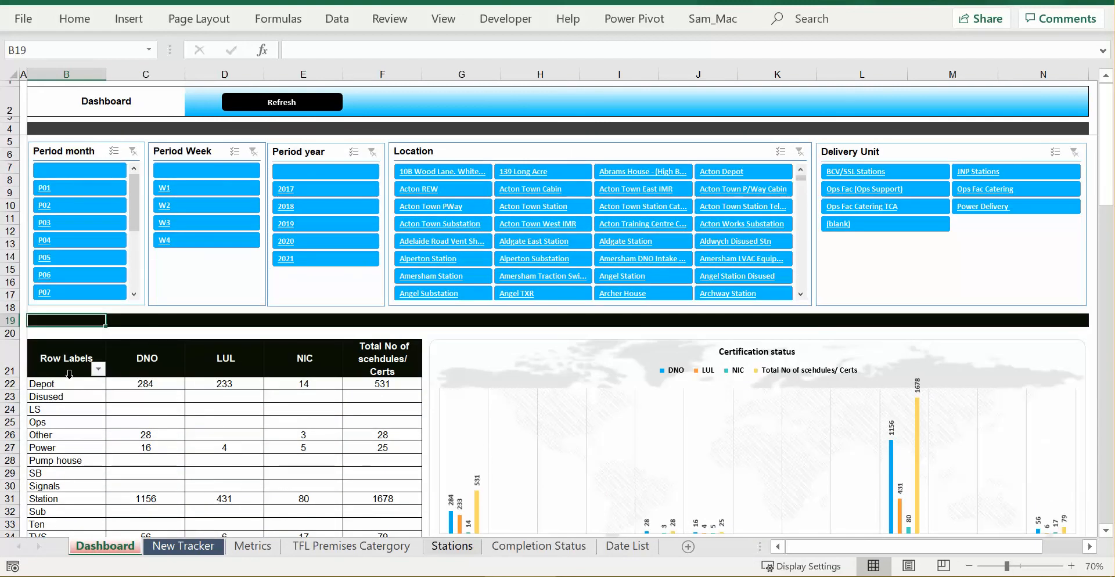